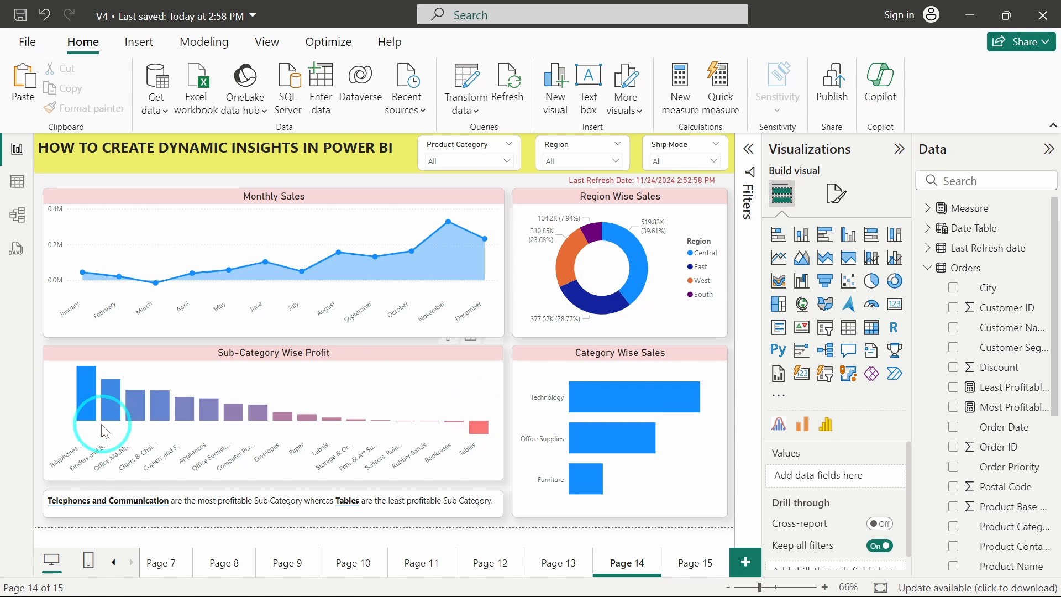
- Filter the report to the Furniture product category to check the insight text, and clear the filter
{"action": "mouse_move", "coordinate": [86, 399]}
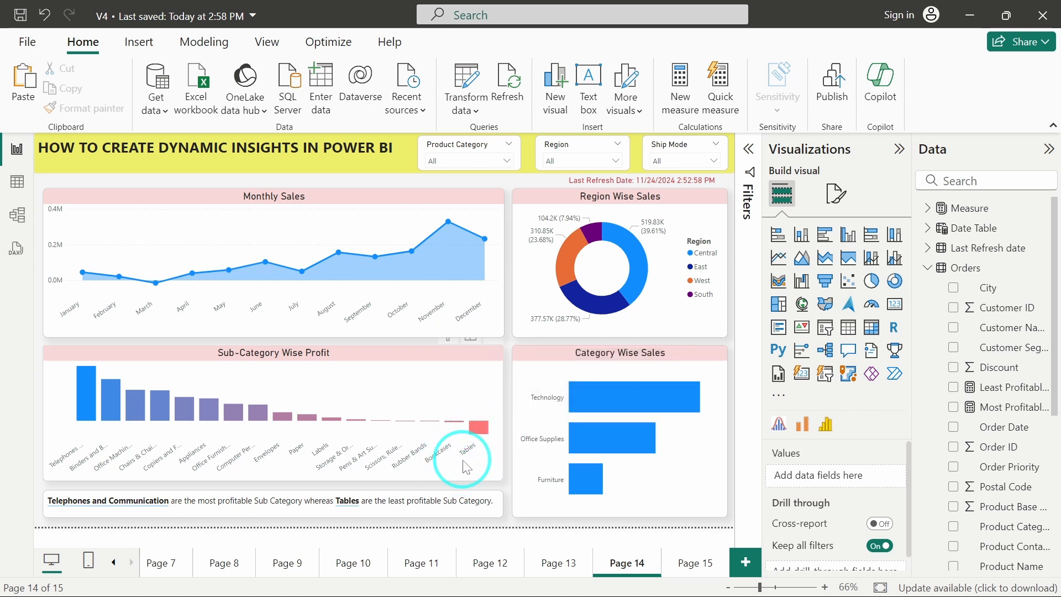
{"action": "left_click", "coordinate": [454, 163]}
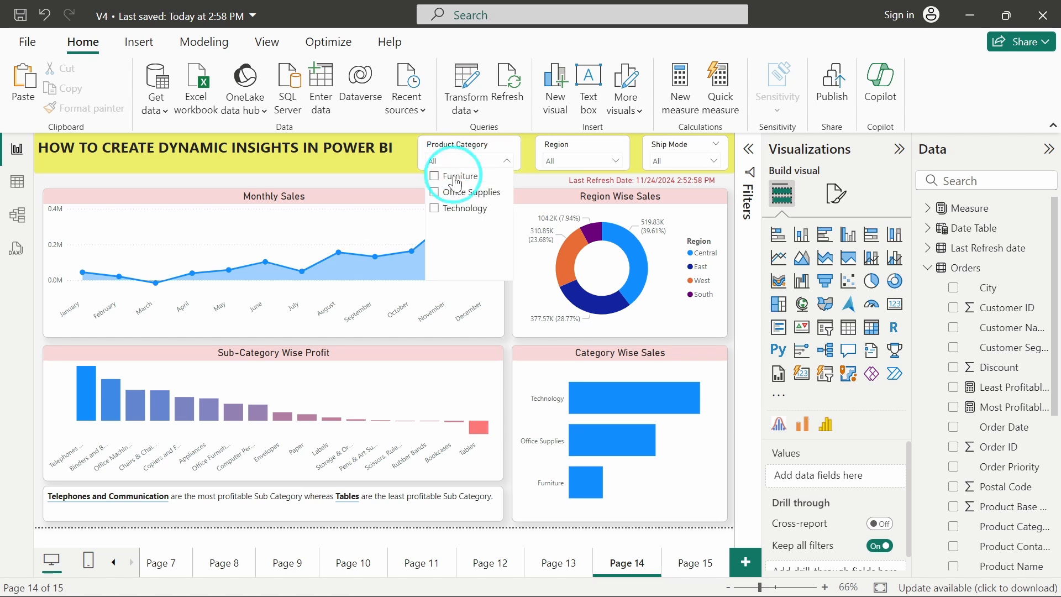
{"action": "left_click", "coordinate": [455, 177]}
{"action": "left_click", "coordinate": [429, 232]}
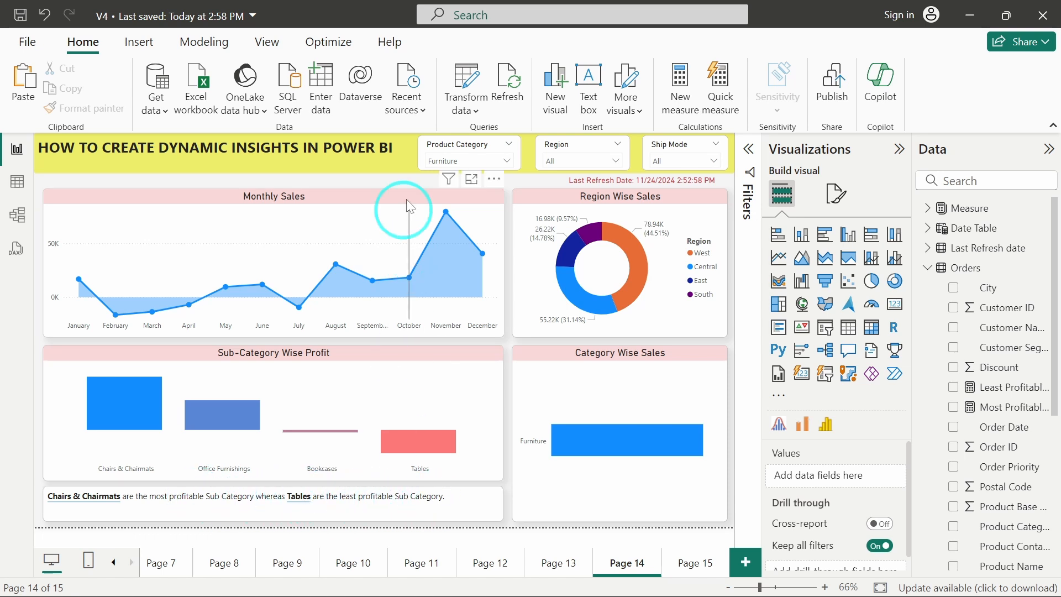
{"action": "left_click", "coordinate": [470, 161]}
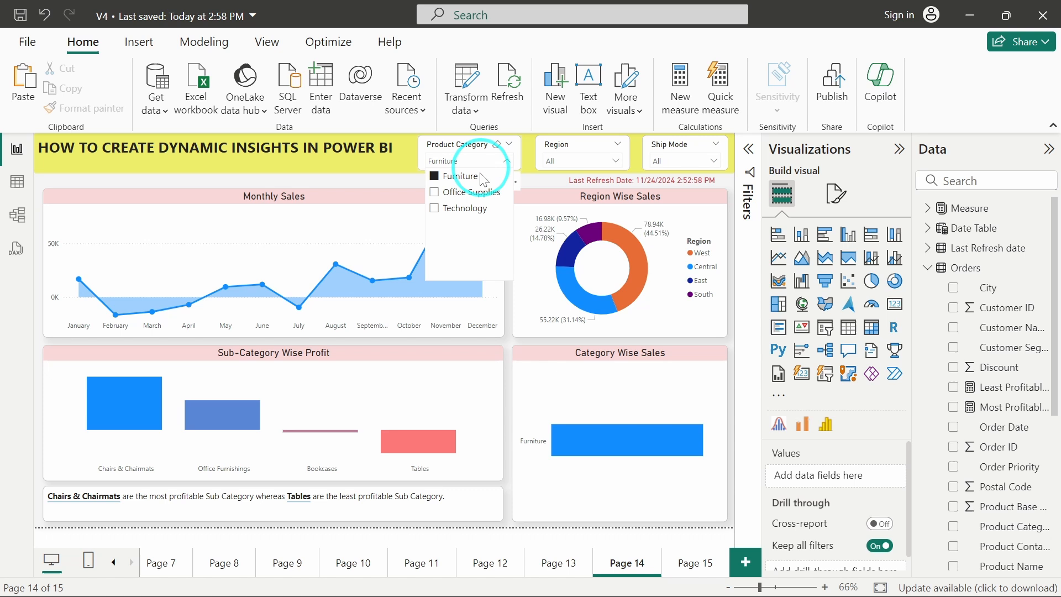
{"action": "left_click", "coordinate": [452, 177]}
- Filter the report by the South and West regions in turn to check the insight text, and clear the filter
{"action": "left_click", "coordinate": [558, 161]}
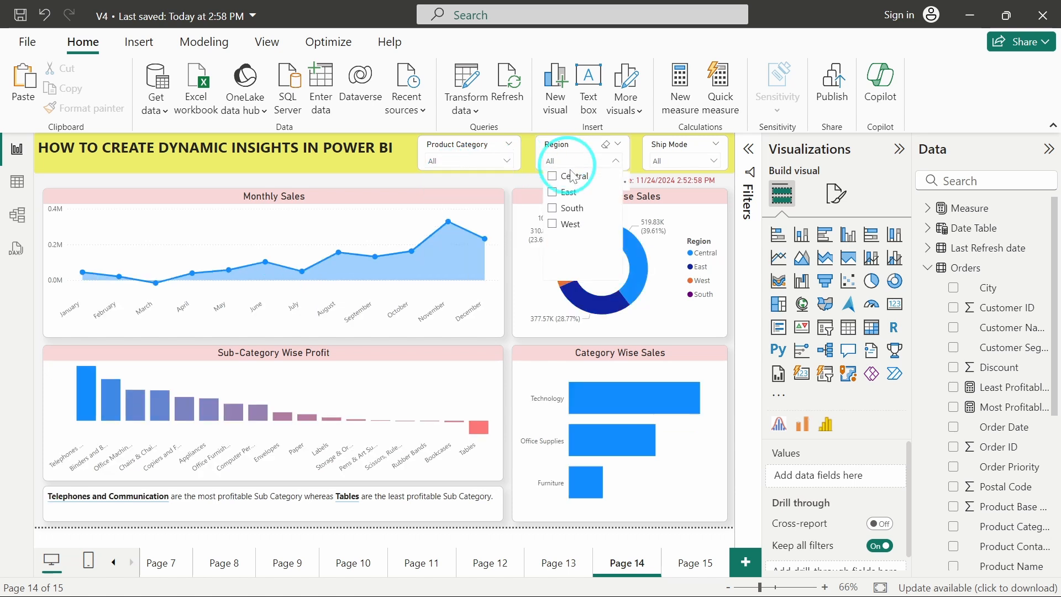
{"action": "left_click", "coordinate": [560, 209]}
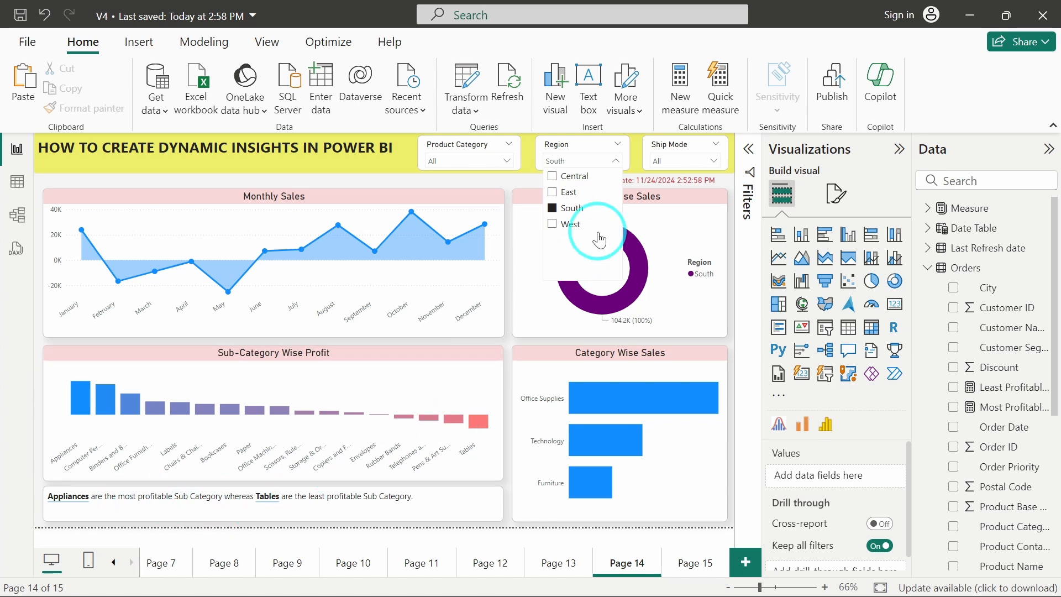
{"action": "left_click", "coordinate": [571, 230]}
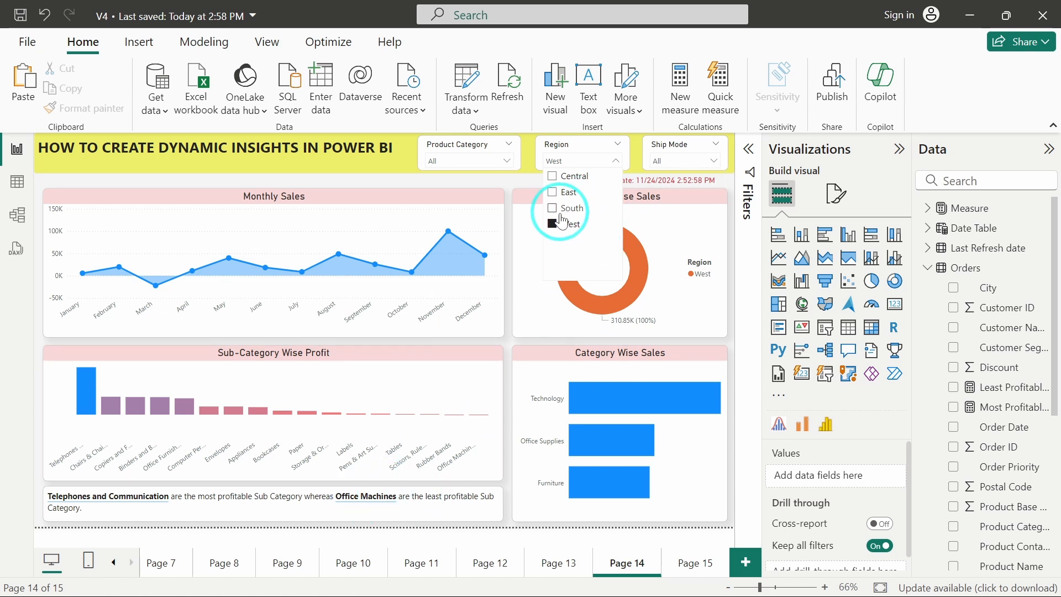
{"action": "left_click", "coordinate": [562, 221]}
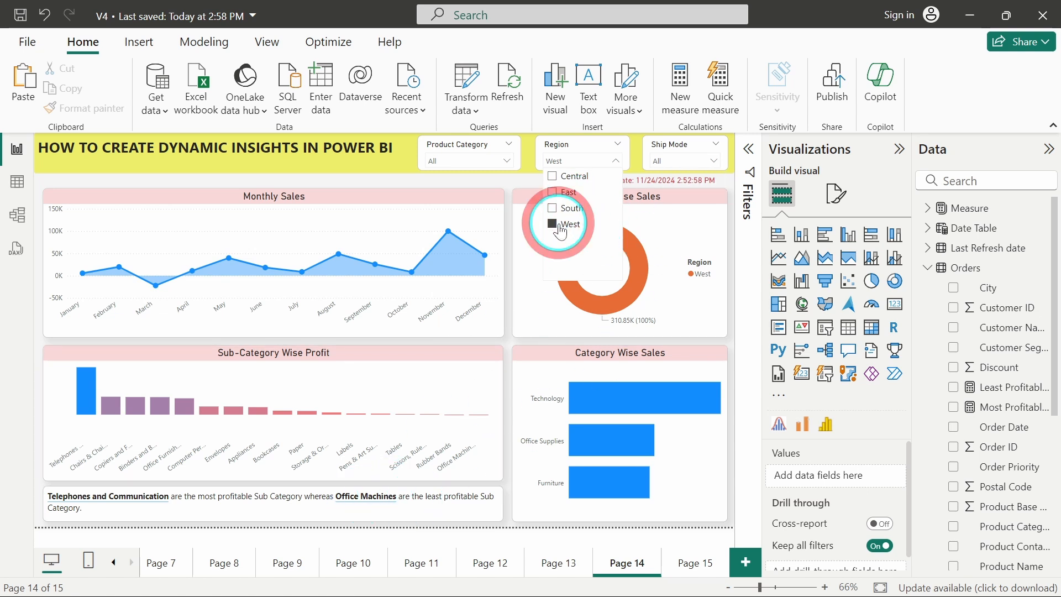
{"action": "left_click", "coordinate": [510, 177]}
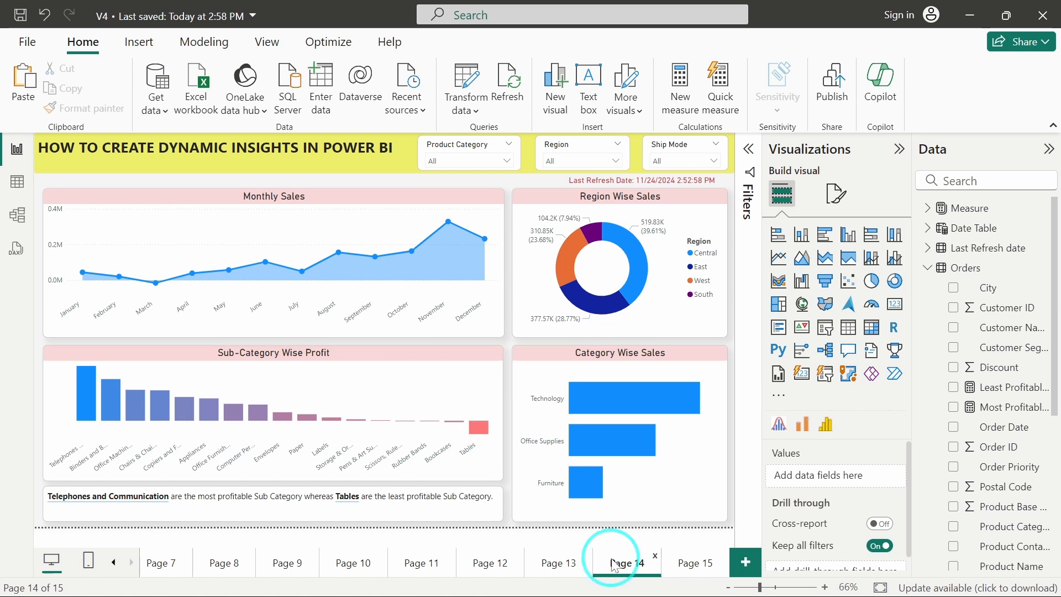
- Remove the insight text box below the Sub-Category Wise Profit chart on Page 15
{"action": "left_click", "coordinate": [679, 570]}
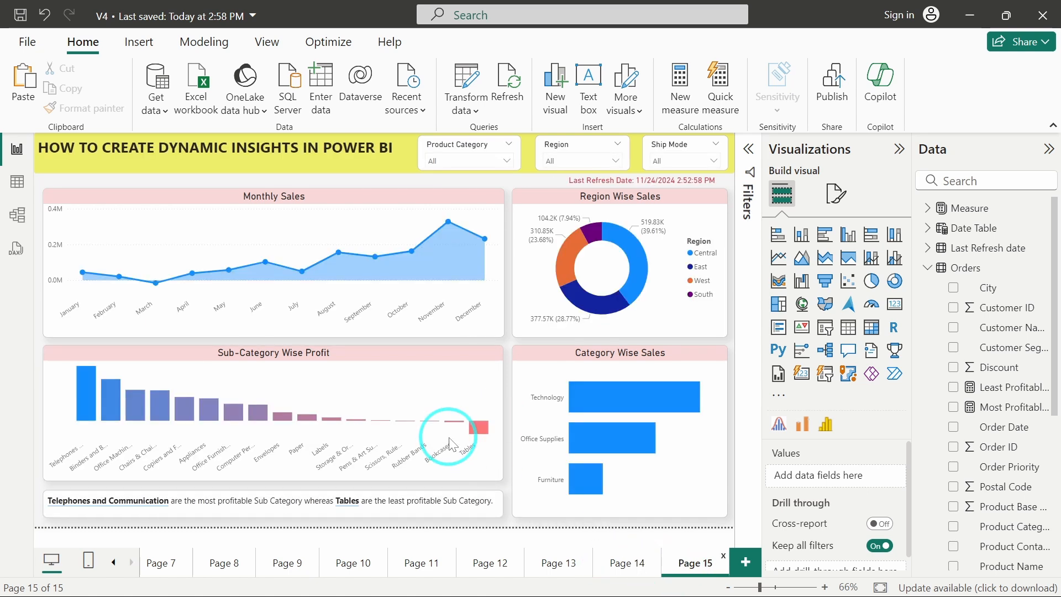
{"action": "left_click", "coordinate": [469, 513]}
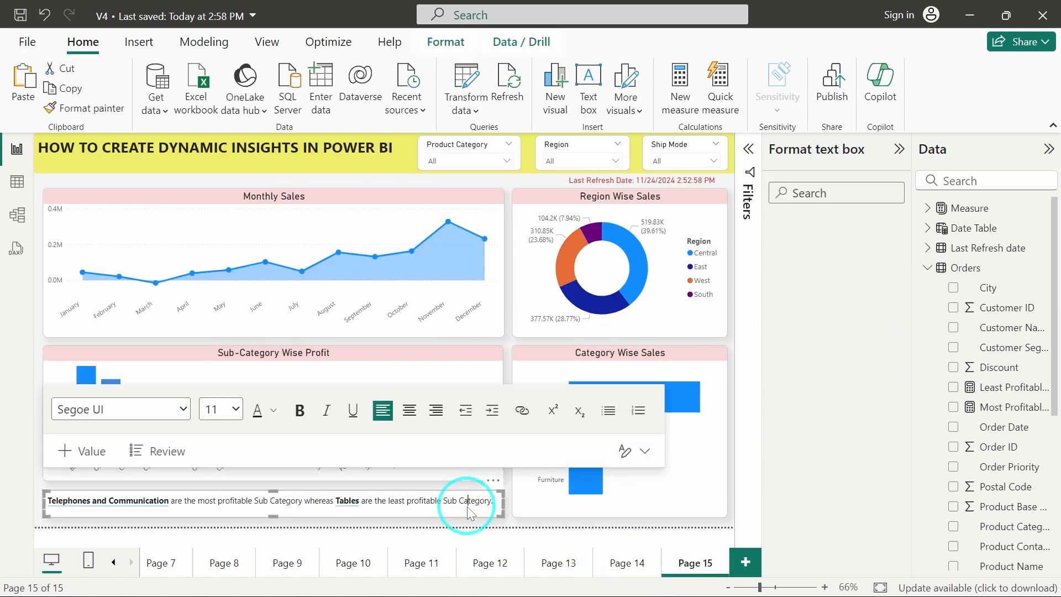
{"action": "left_click", "coordinate": [492, 480]}
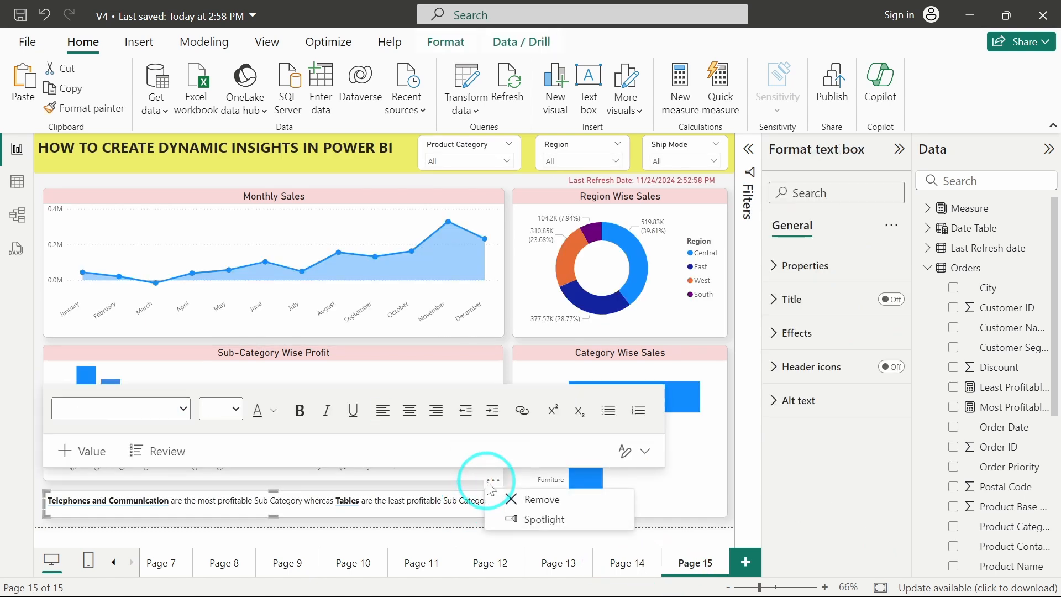
{"action": "left_click", "coordinate": [536, 499]}
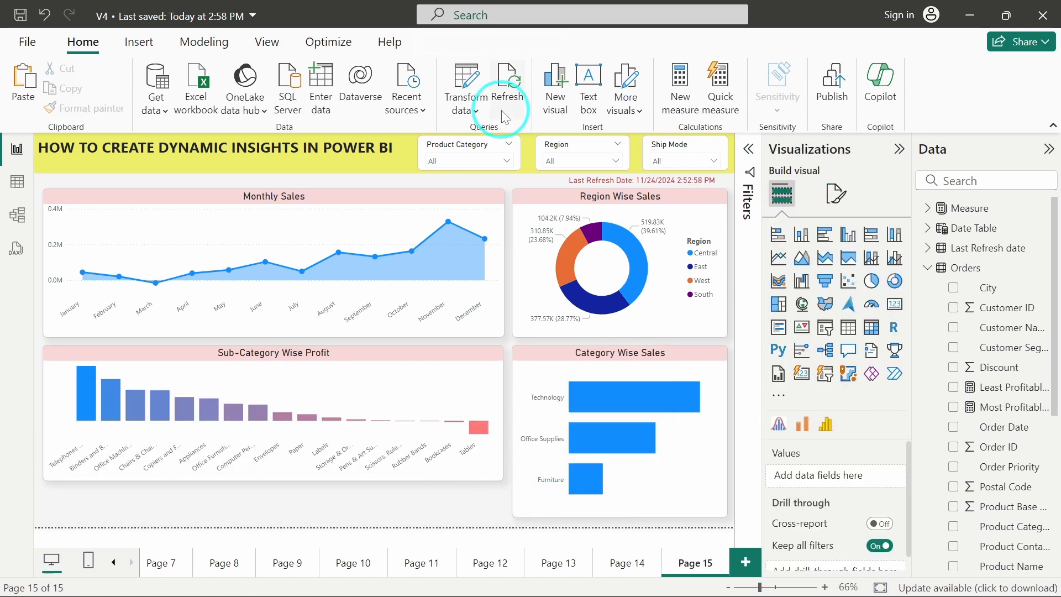
- Insert a rectangle shape and fit it as a thin strip below the Sub-Category Wise Profit chart, matching the chart's width
{"action": "left_click", "coordinate": [138, 41]}
{"action": "left_click", "coordinate": [581, 110]}
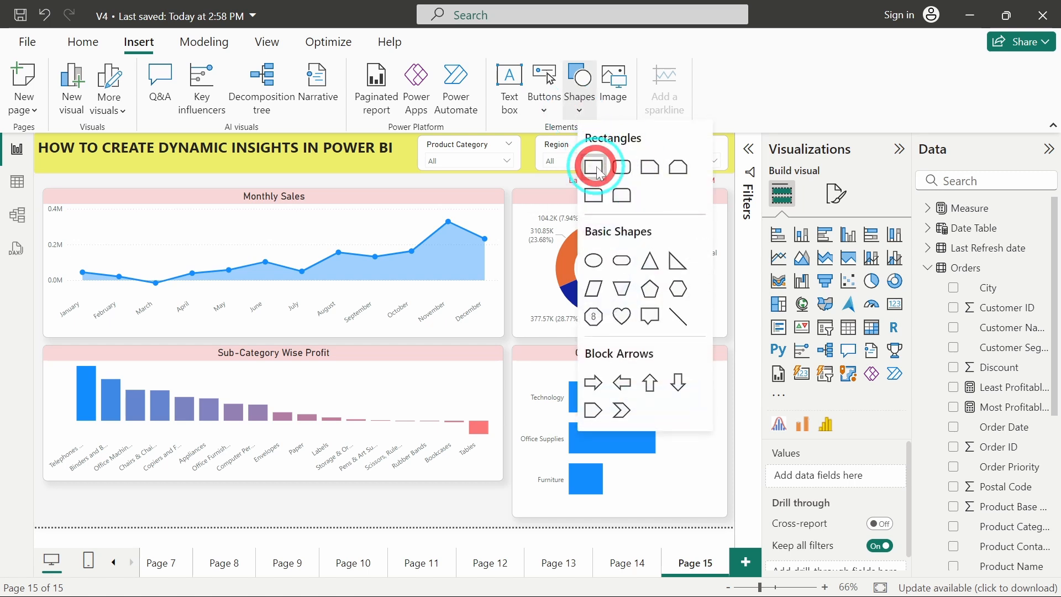
{"action": "left_click", "coordinate": [594, 165]}
{"action": "left_click_drag", "start_coordinate": [166, 261], "coordinate": [117, 422]}
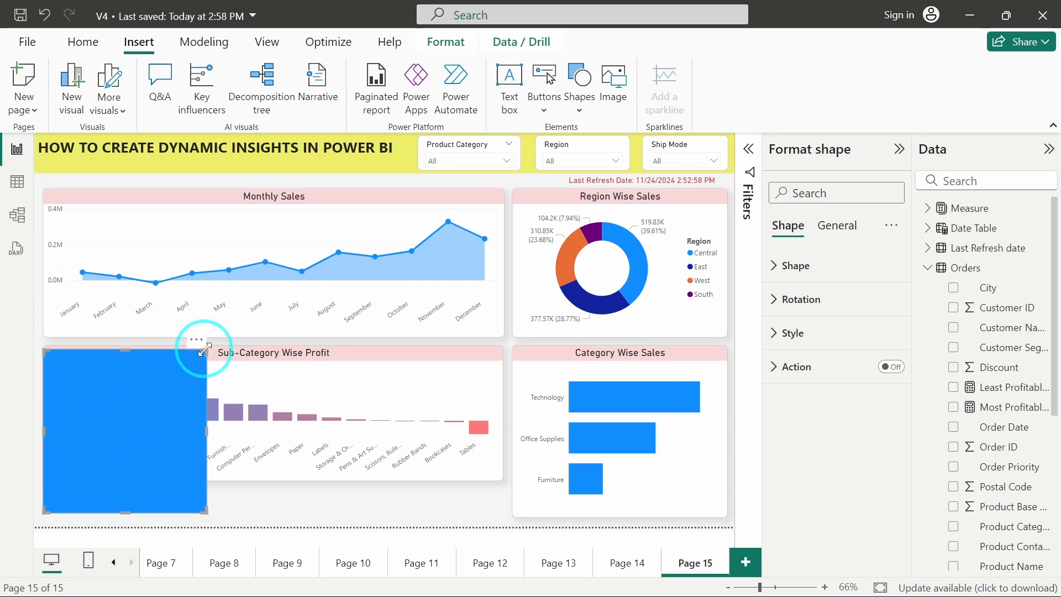
{"action": "left_click_drag", "start_coordinate": [204, 349], "coordinate": [500, 489]}
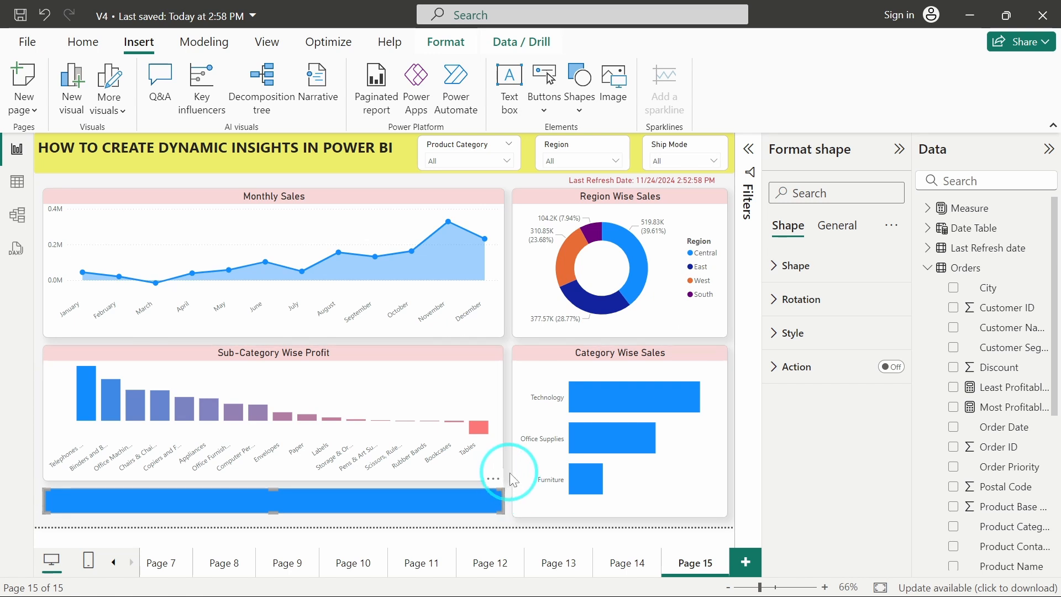
{"action": "left_click", "coordinate": [509, 474]}
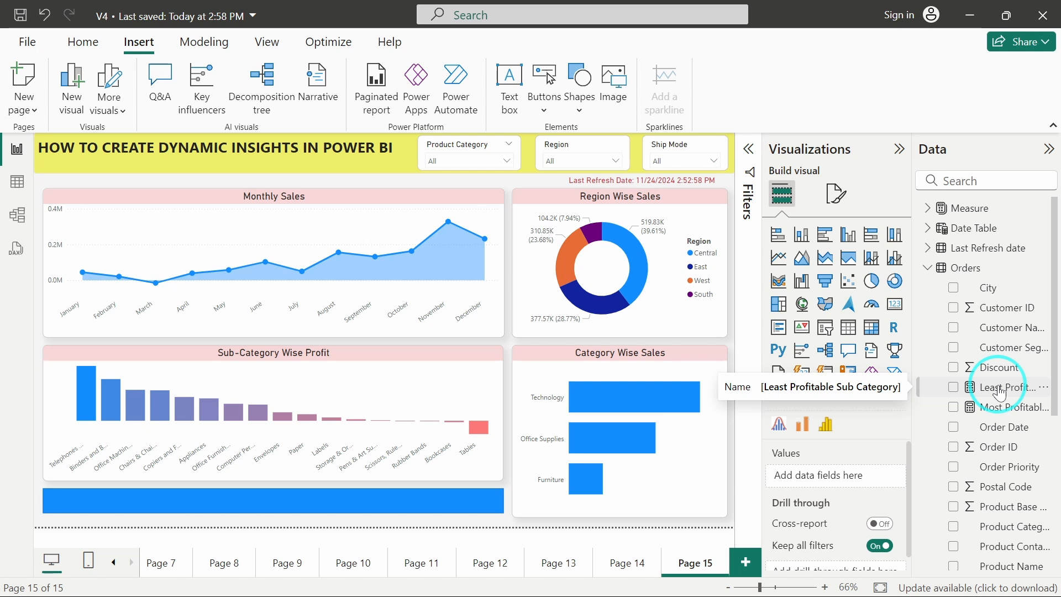
- Review the DAX formulas of the Most Profitable Sub Category and Least Profitable Sub Category measures
{"action": "left_click", "coordinate": [1000, 412]}
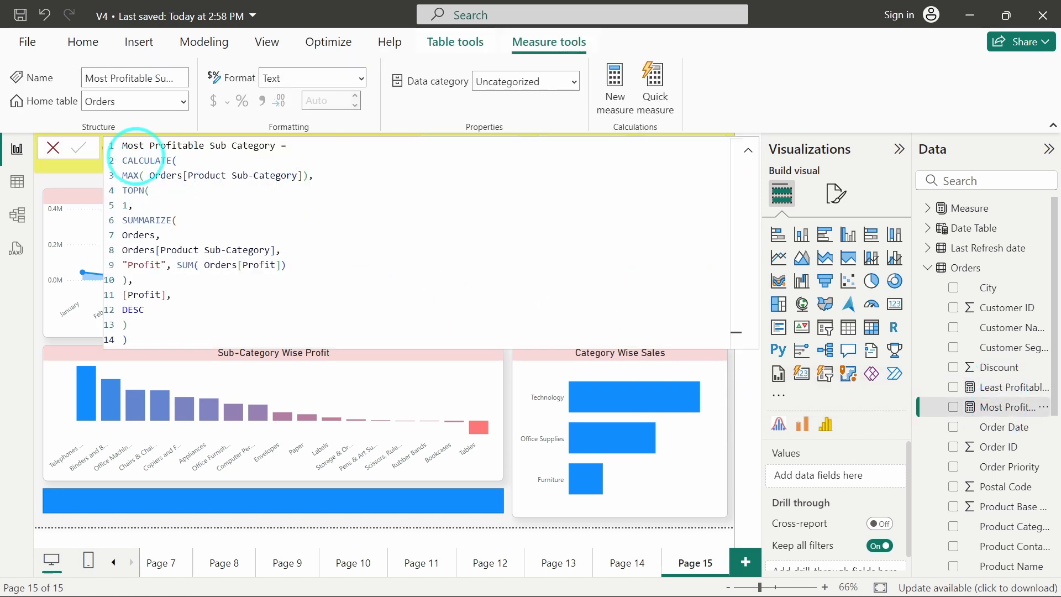
{"action": "left_click", "coordinate": [992, 387]}
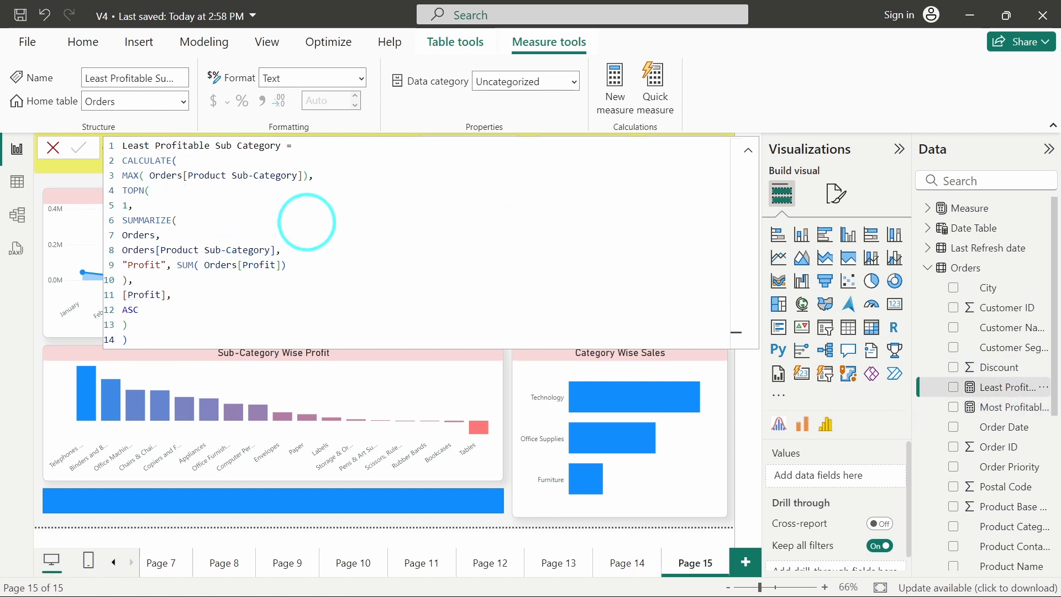
{"action": "left_click", "coordinate": [506, 393]}
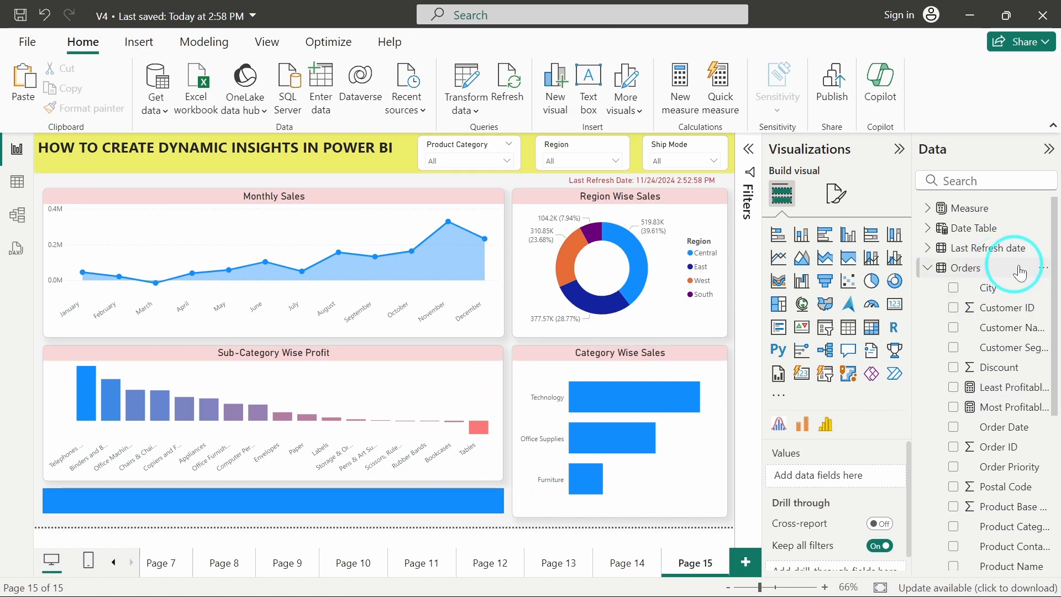
- Create a new measure named Dynamic Value in the Orders table and begin a second formula line
{"action": "left_click", "coordinate": [1044, 273]}
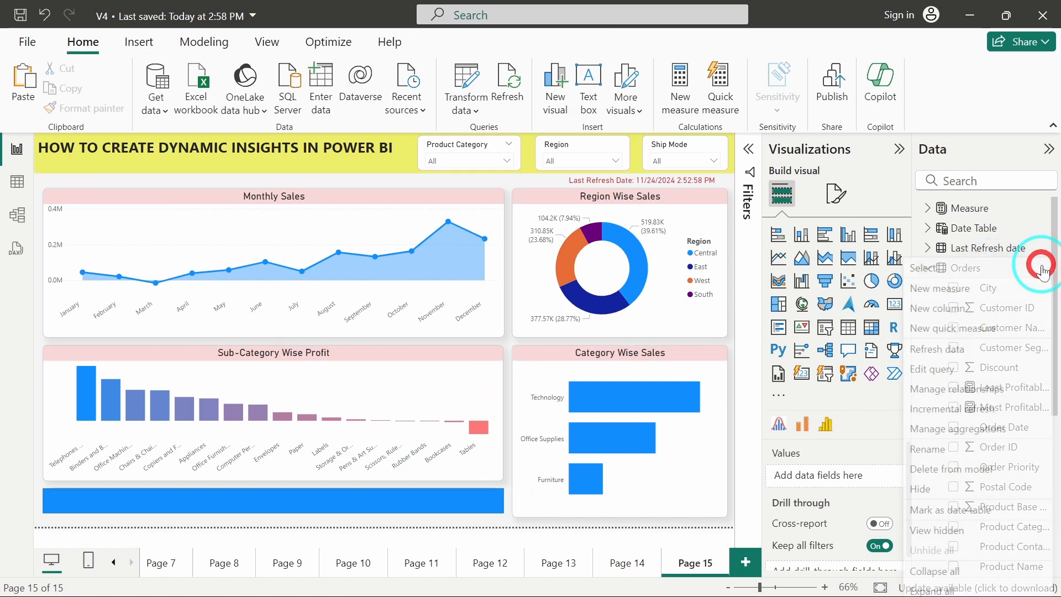
{"action": "left_click", "coordinate": [982, 286]}
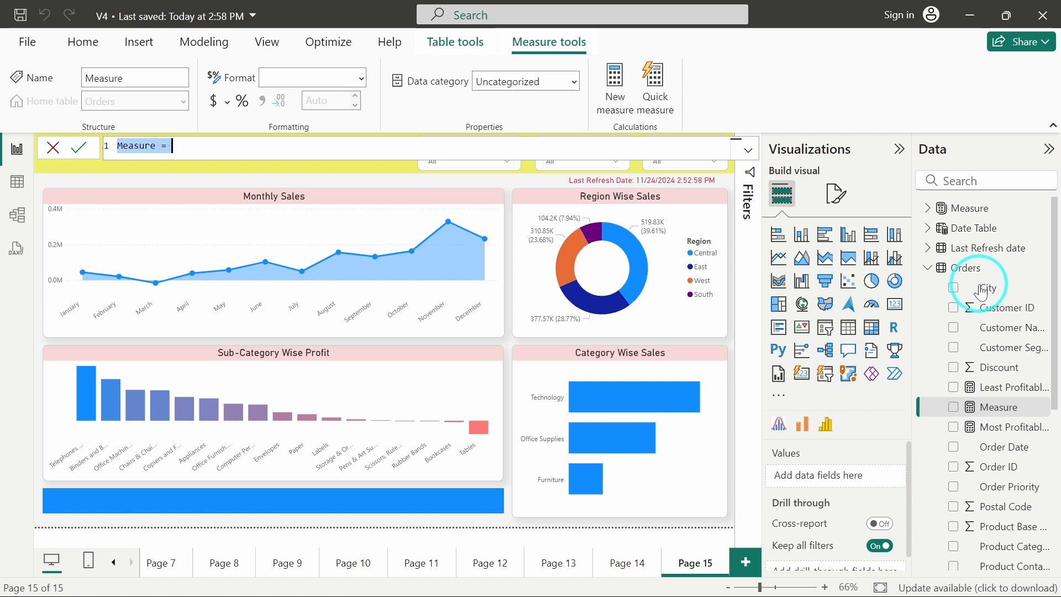
{"action": "type", "text": "Dynamic Val"}
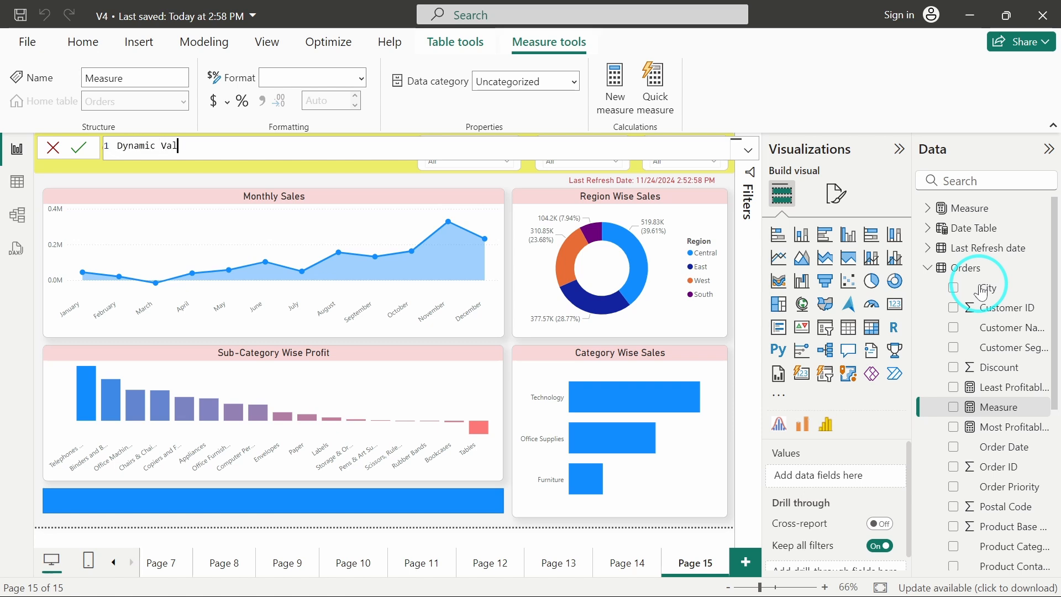
{"action": "type", "text": "ue="}
{"action": "key", "text": "shift+Return"}
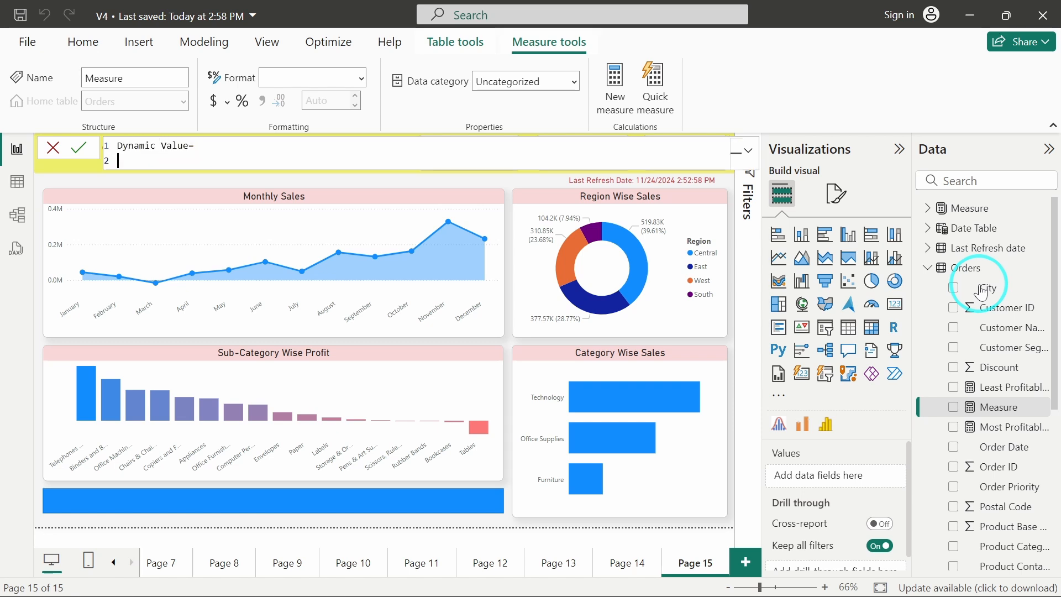
- On the formula's second line, join [Most Profitable Sub Category] with the text " are the most profitable Sub-Category, " and begin the word "whereas"
{"action": "left_click_drag", "start_coordinate": [440, 150], "coordinate": [40, 129]}
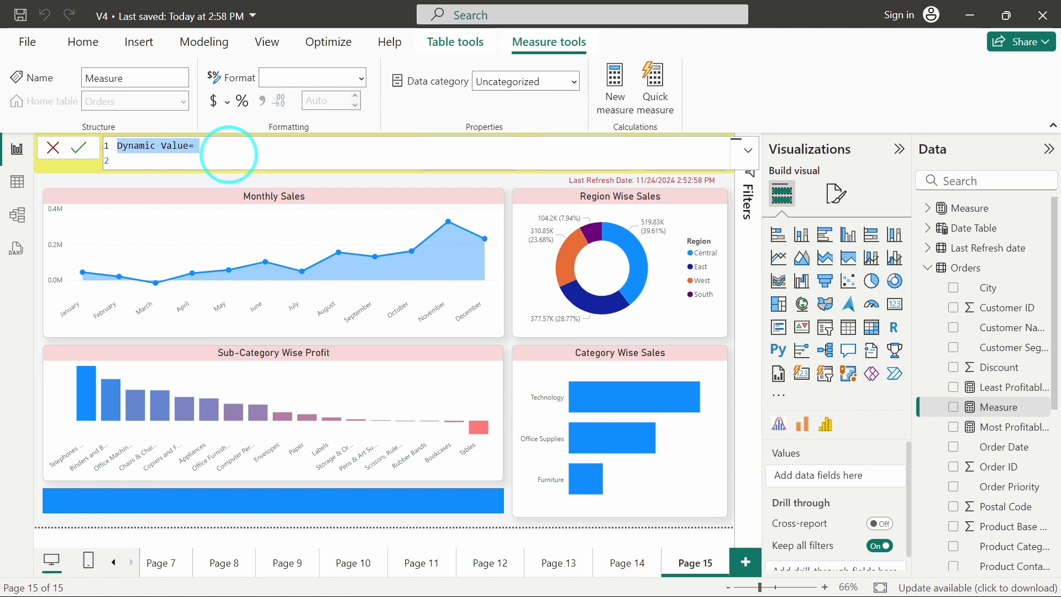
{"action": "left_click_drag", "start_coordinate": [228, 151], "coordinate": [79, 150]}
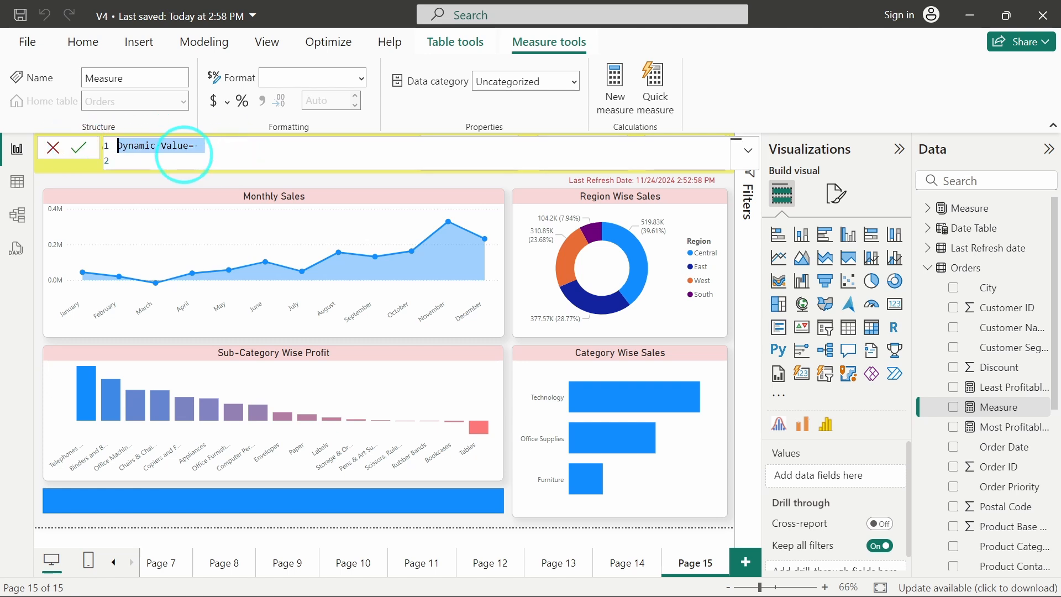
{"action": "scroll", "coordinate": [184, 154], "scroll_direction": "up", "scroll_amount": 5}
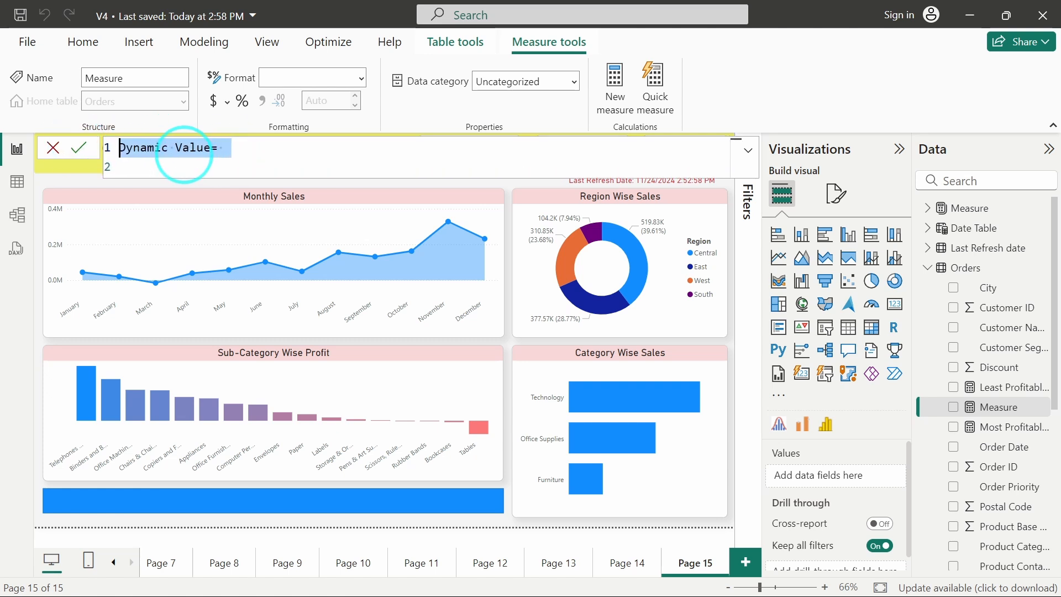
{"action": "left_click", "coordinate": [213, 171]}
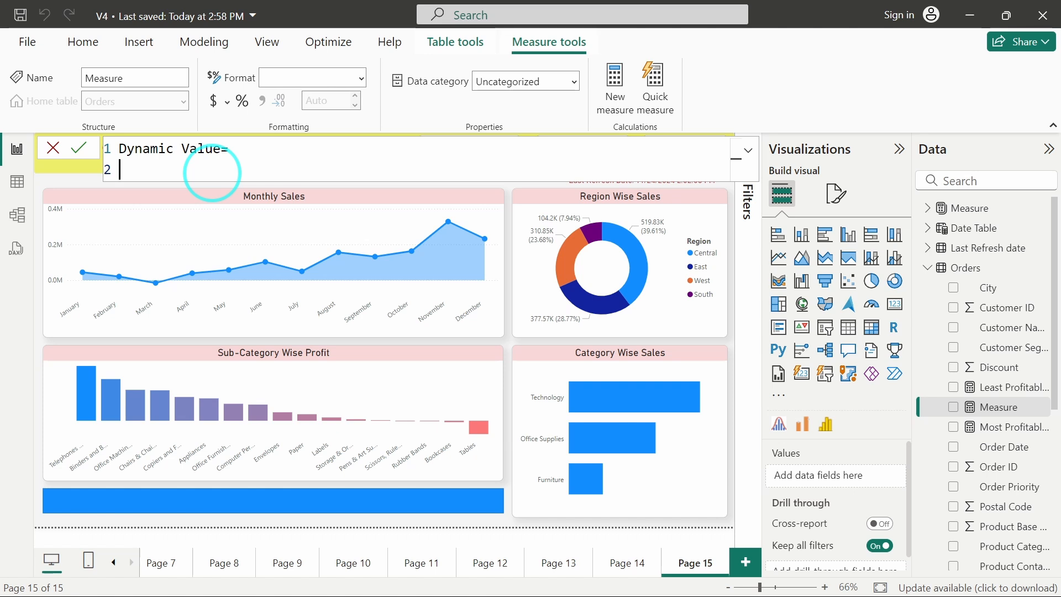
{"action": "type", "text": "Most"}
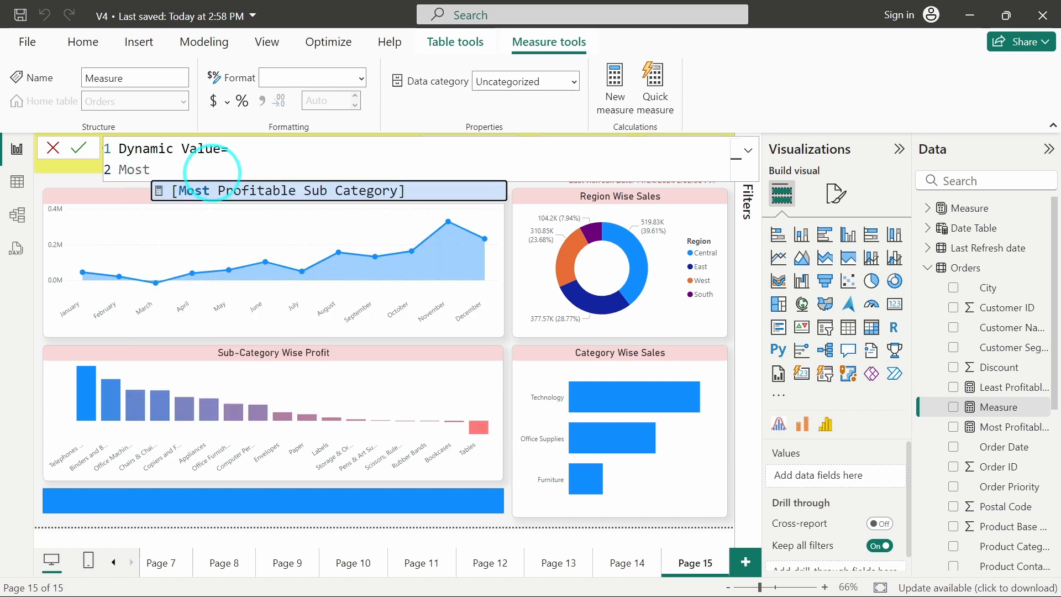
{"action": "key", "text": "Tab"}
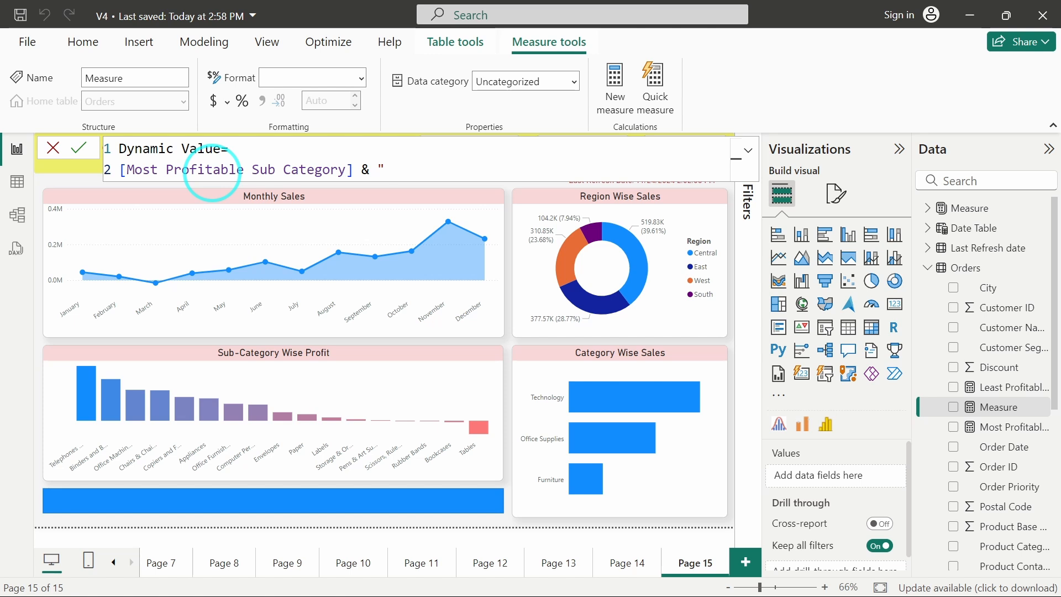
{"action": "type", "text": "& \" are the most pr"}
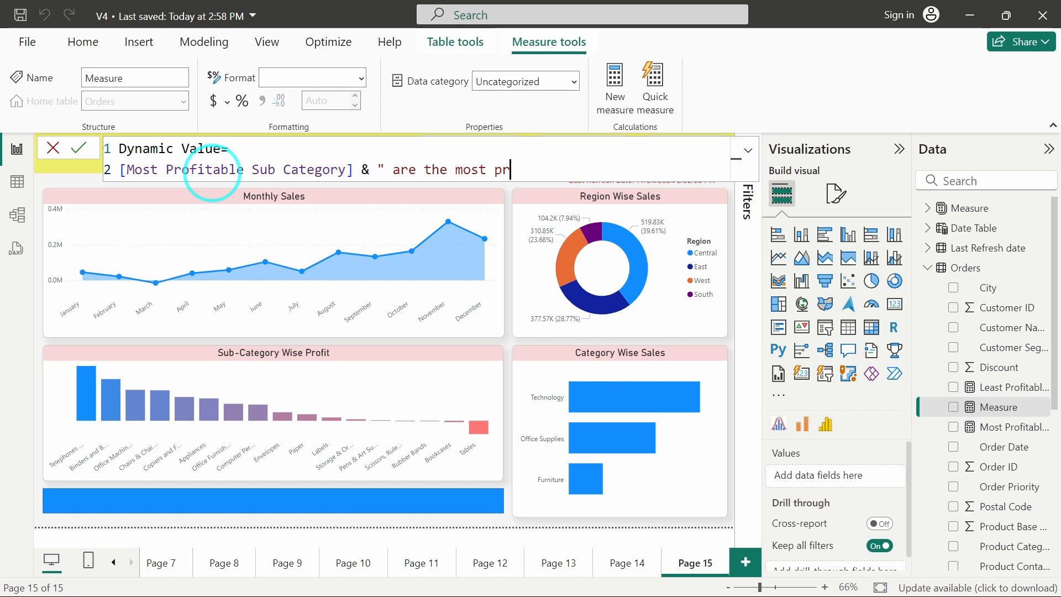
{"action": "type", "text": "ofitable Sub-Categor"}
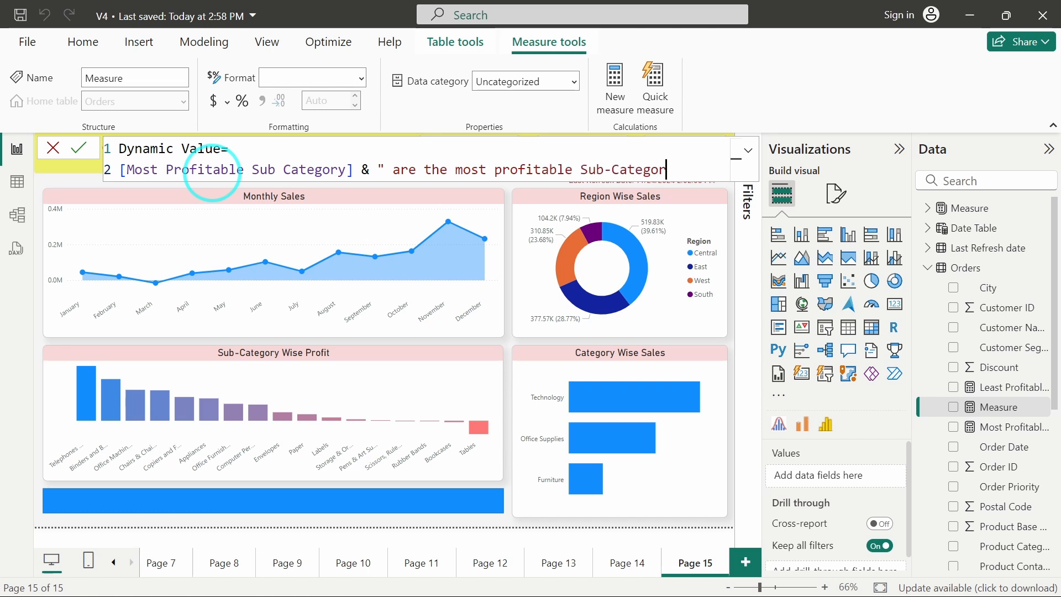
{"action": "type", "text": "y, where"}
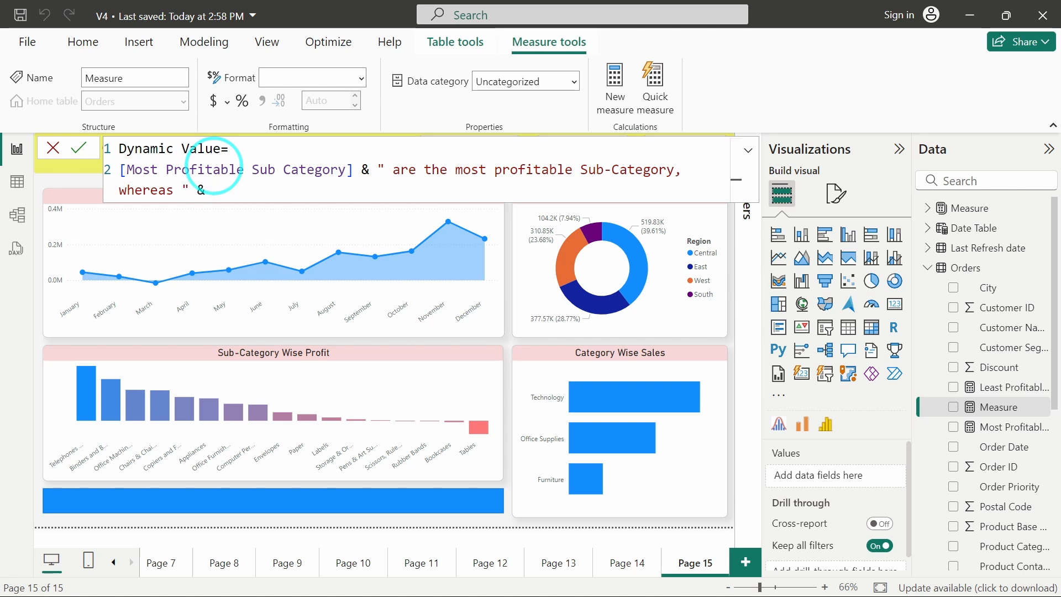
- Complete the text with "whereas " and join the [Least Profitable Sub Category] measure to the Dynamic Value formula
{"action": "type", "text": "as \" & Lesat"}
{"action": "key", "text": "BackSpace"}
{"action": "key", "text": "BackSpace"}
{"action": "key", "text": "BackSpace"}
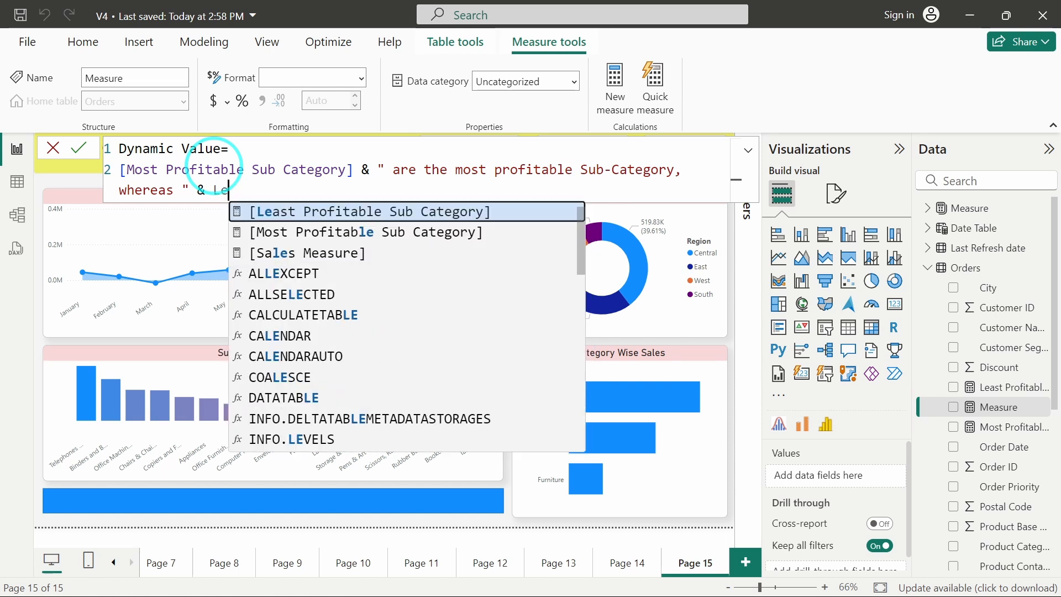
{"action": "type", "text": "easn"}
{"action": "key", "text": "BackSpace"}
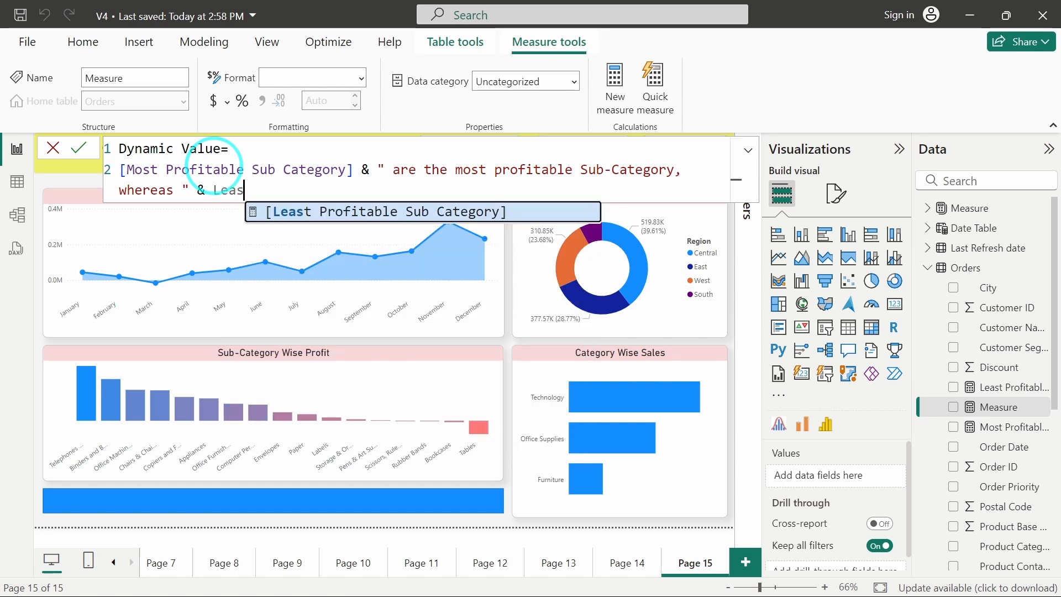
{"action": "key", "text": "Tab"}
{"action": "type", "text": "& "}
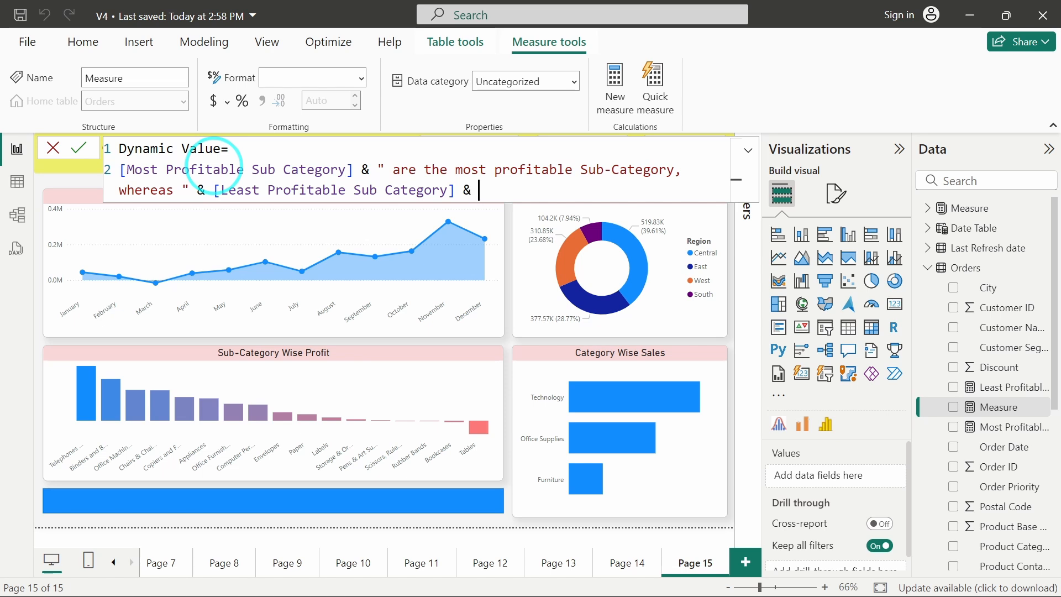
- End the Dynamic Value formula with the text " are the least profitable Sub-Category" and commit the measure
{"action": "type", "text": "\" are the least profitable Sub-Ca"}
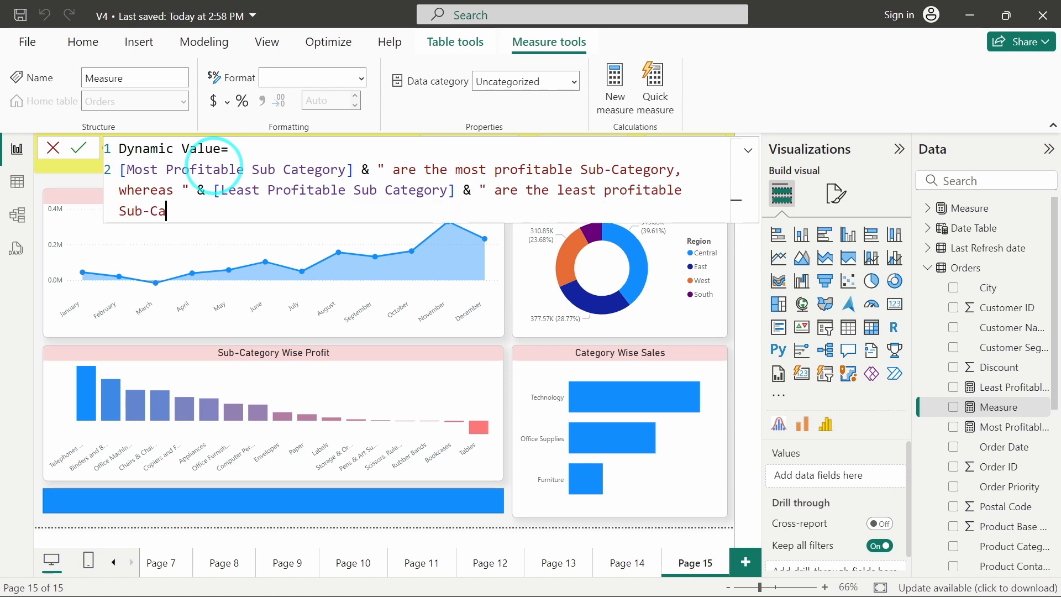
{"action": "type", "text": "teogory"}
{"action": "key", "text": "BackSpace"}
{"action": "key", "text": "BackSpace"}
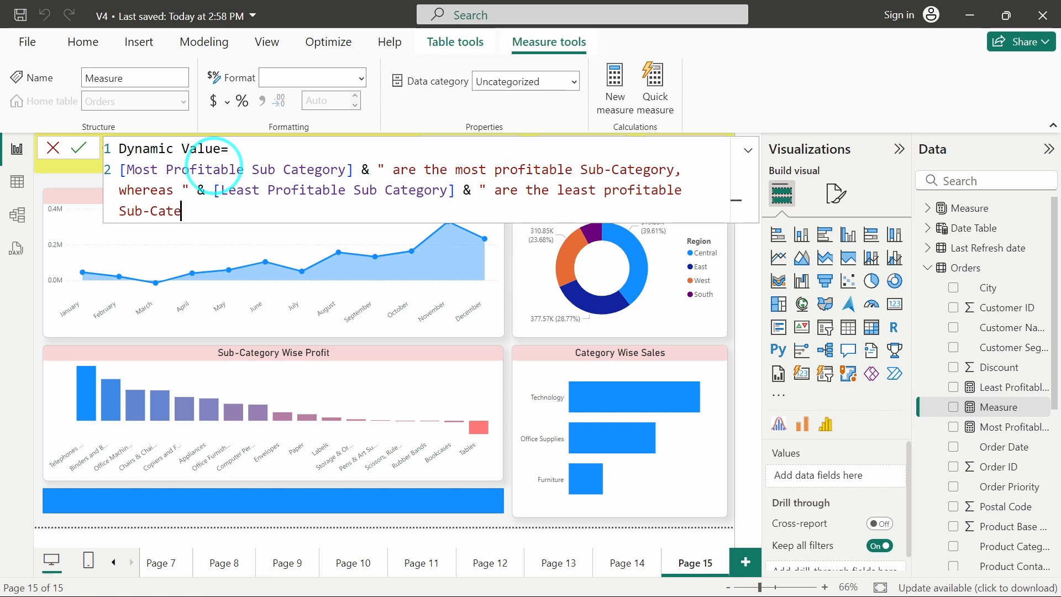
{"action": "type", "text": "gory"}
{"action": "key", "text": "Return"}
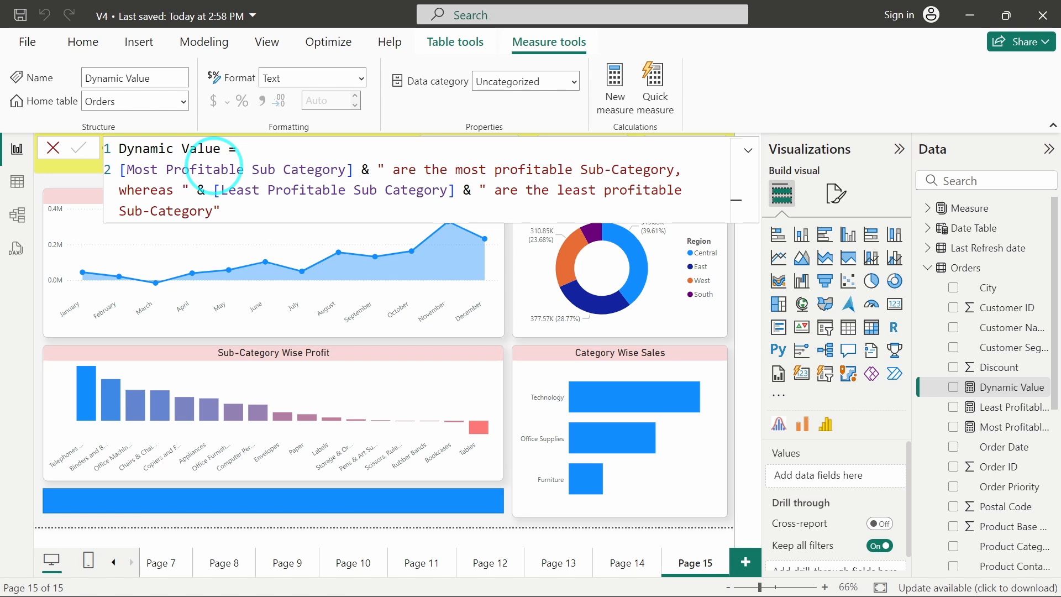
- Set the fill color of the rectangle below the Sub-Category Wise Profit chart to white
{"action": "left_click", "coordinate": [265, 493]}
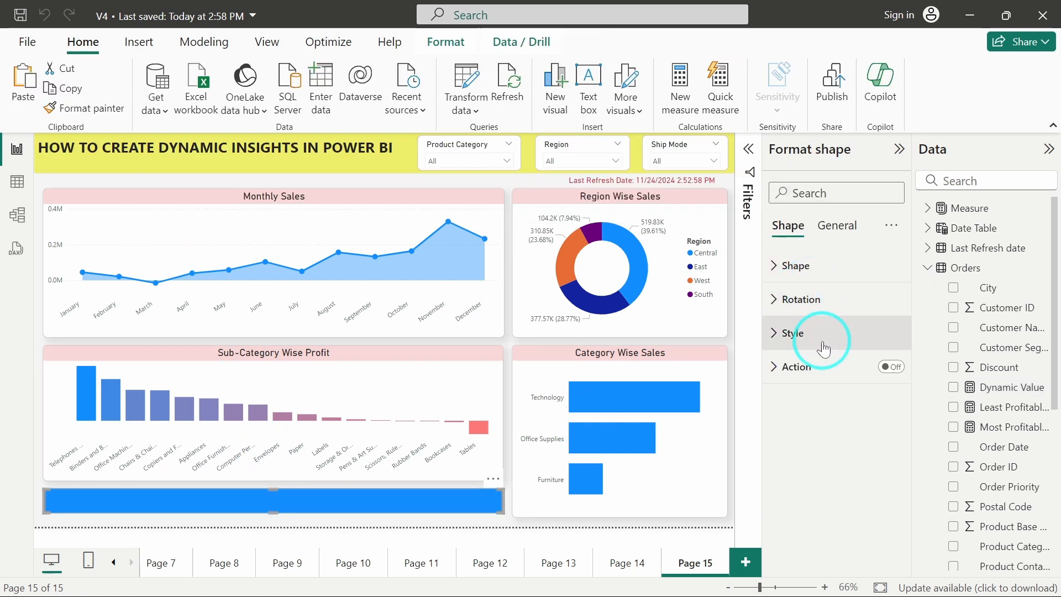
{"action": "left_click", "coordinate": [824, 348]}
{"action": "scroll", "coordinate": [823, 424], "scroll_direction": "down", "scroll_amount": 2}
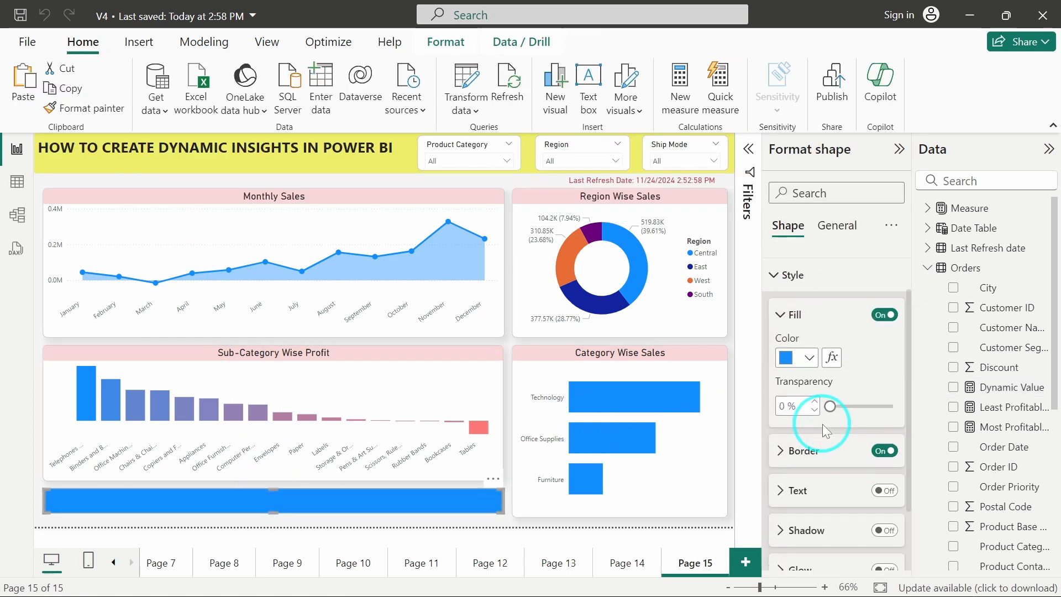
{"action": "left_click", "coordinate": [785, 358]}
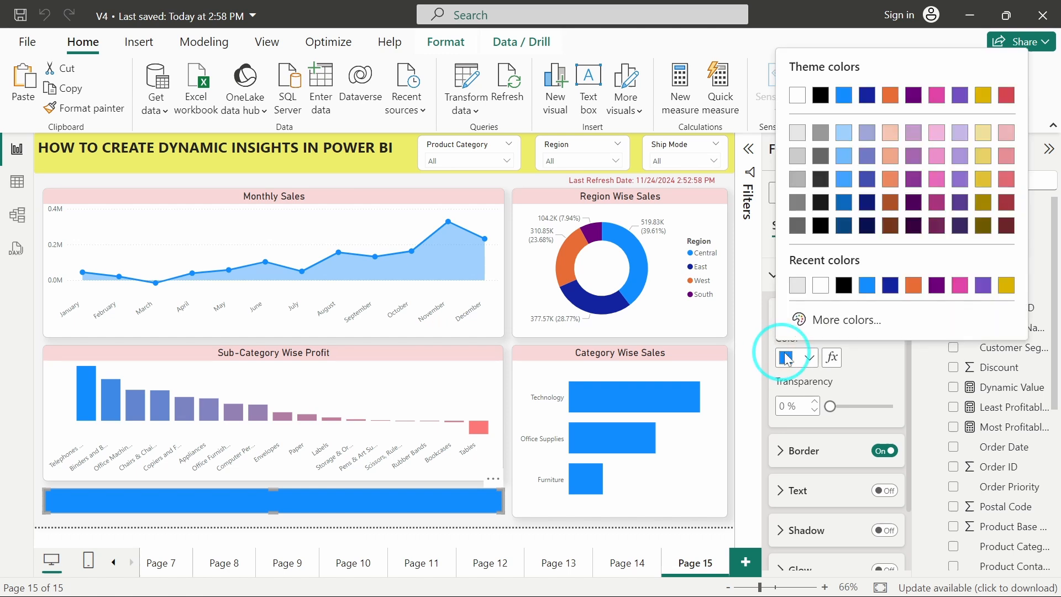
{"action": "left_click", "coordinate": [820, 286]}
- Turn on the text of the rectangle shape and show its text settings
{"action": "scroll", "coordinate": [846, 373], "scroll_direction": "down", "scroll_amount": 2}
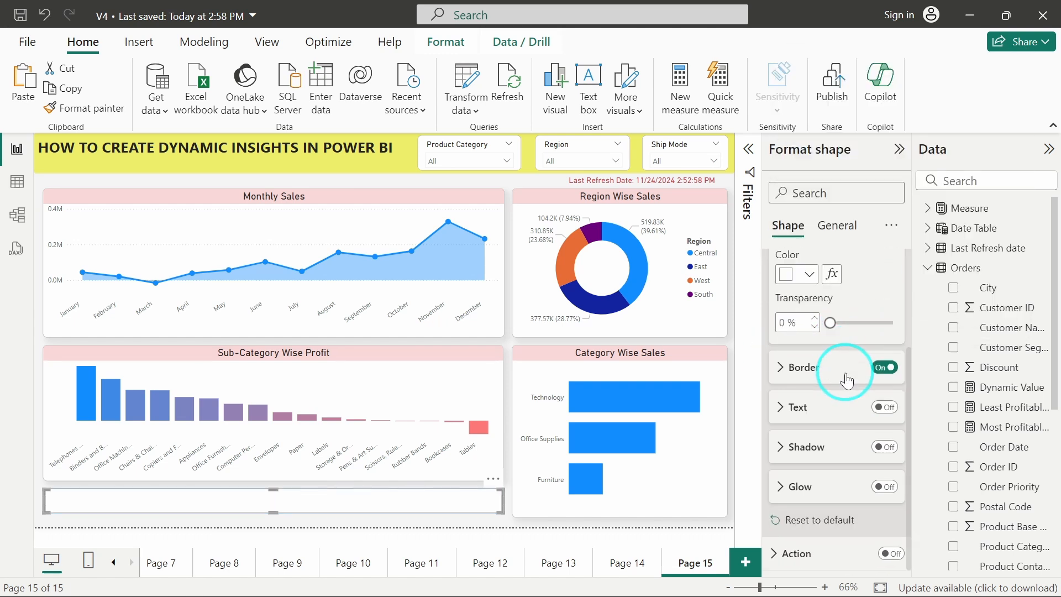
{"action": "left_click", "coordinate": [785, 409]}
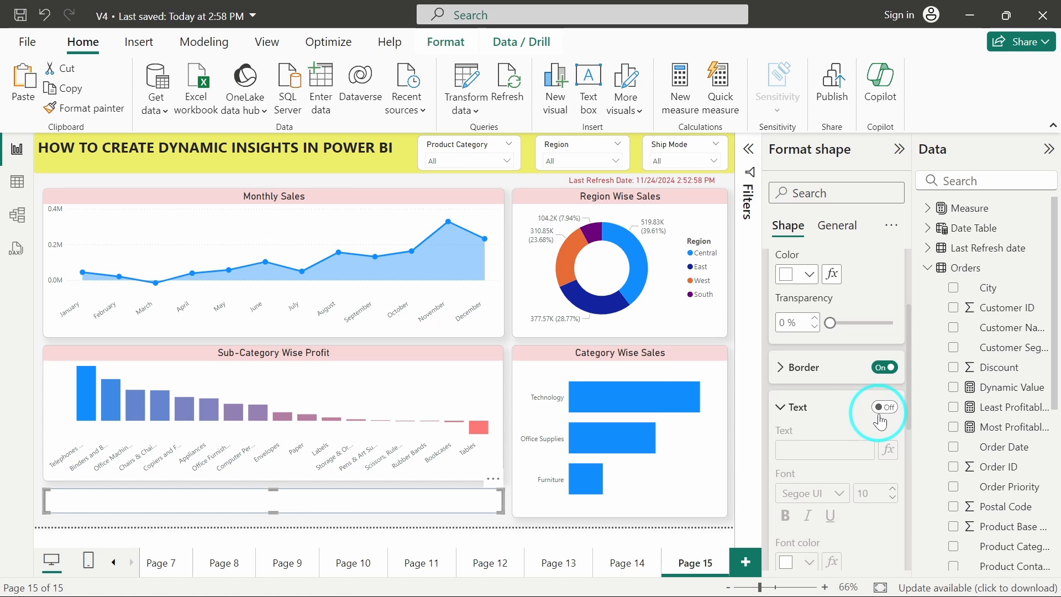
{"action": "left_click", "coordinate": [880, 421]}
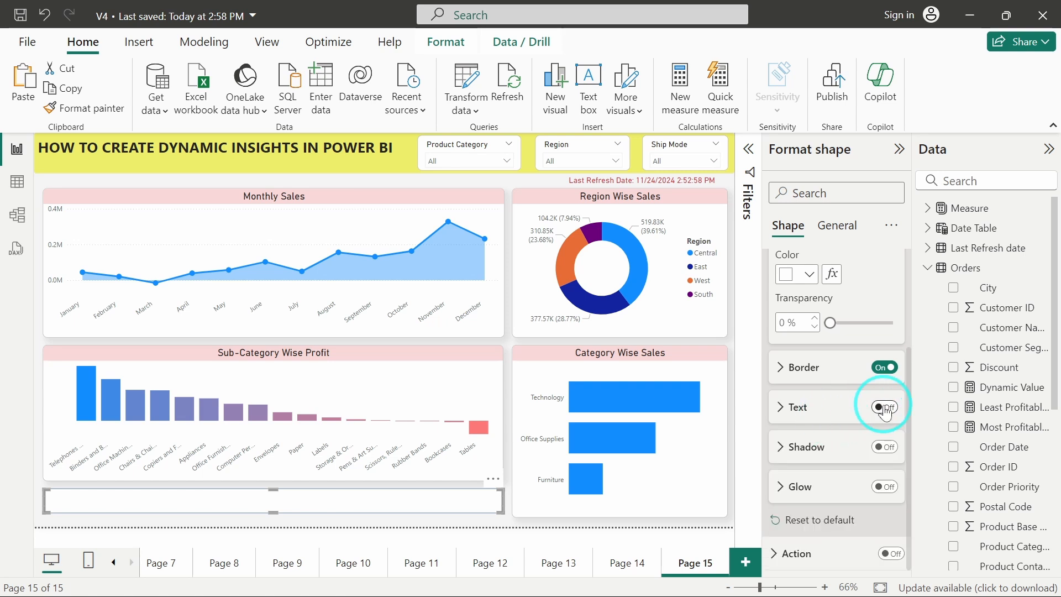
{"action": "left_click", "coordinate": [885, 407]}
{"action": "left_click", "coordinate": [802, 408]}
{"action": "scroll", "coordinate": [807, 406], "scroll_direction": "down", "scroll_amount": 2}
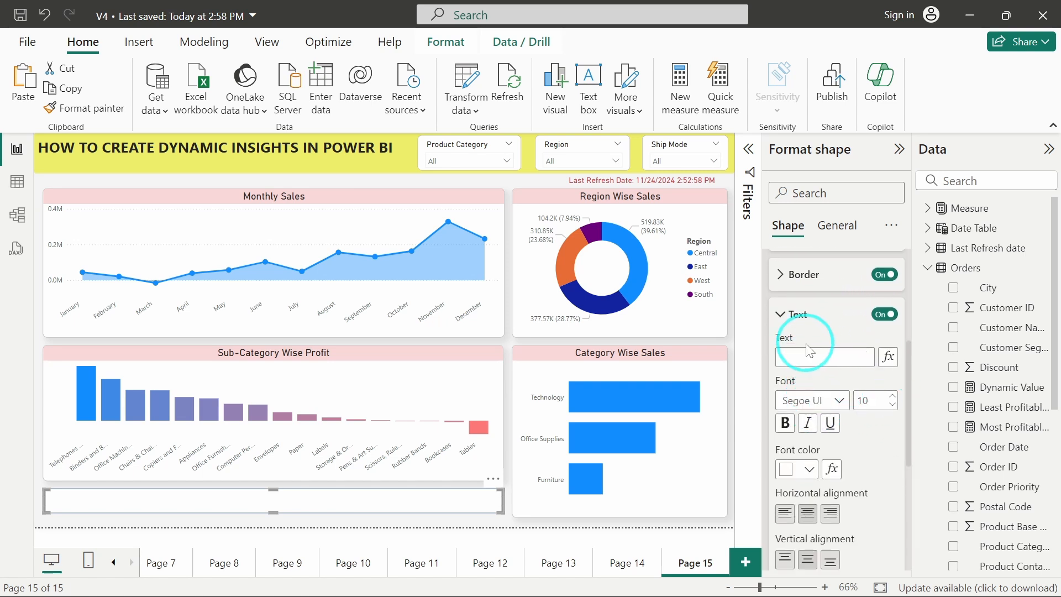
- Base the rectangle's text on the field value of the Dynamic Value measure through conditional formatting
{"action": "left_click", "coordinate": [887, 356]}
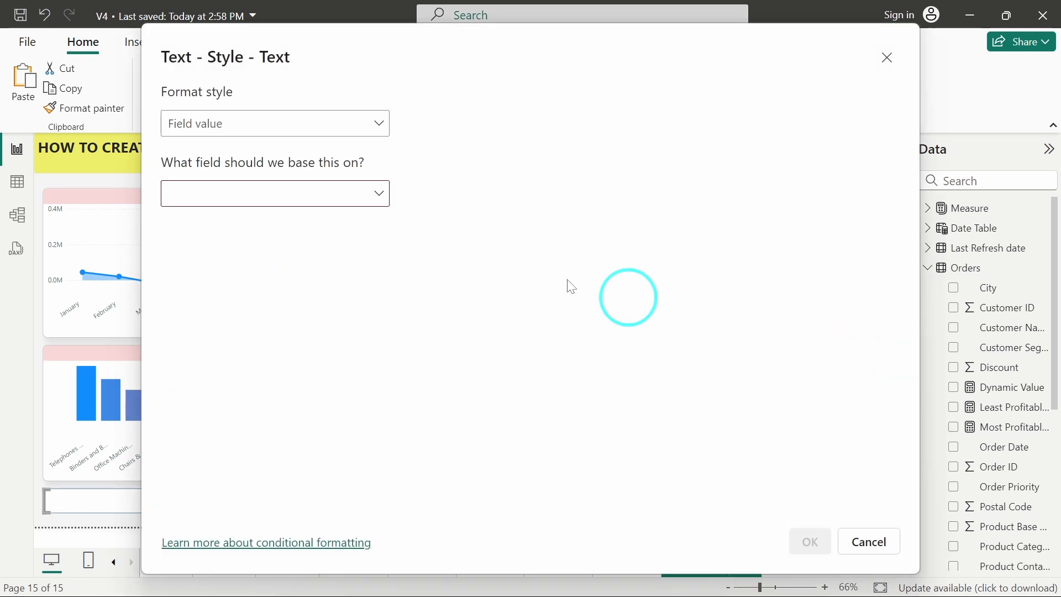
{"action": "left_click", "coordinate": [360, 193]}
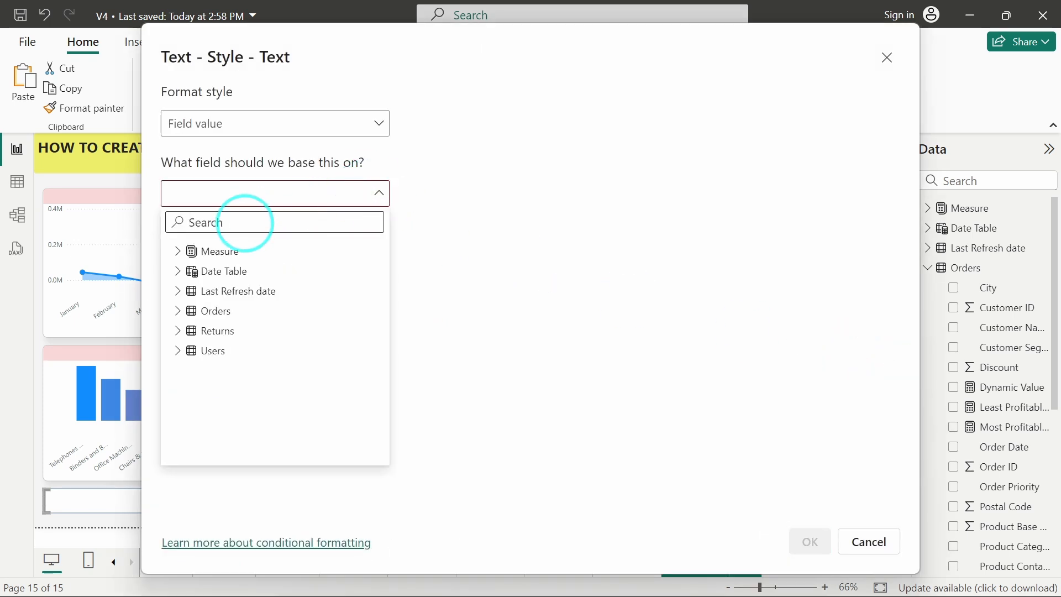
{"action": "left_click", "coordinate": [244, 222]}
{"action": "type", "text": "dynami"}
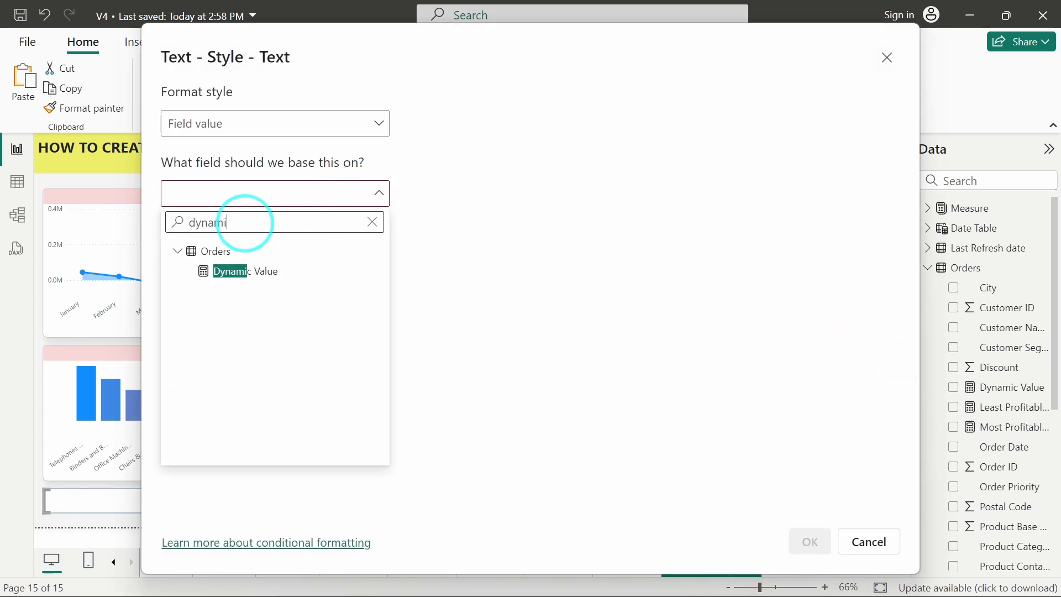
{"action": "left_click", "coordinate": [257, 273]}
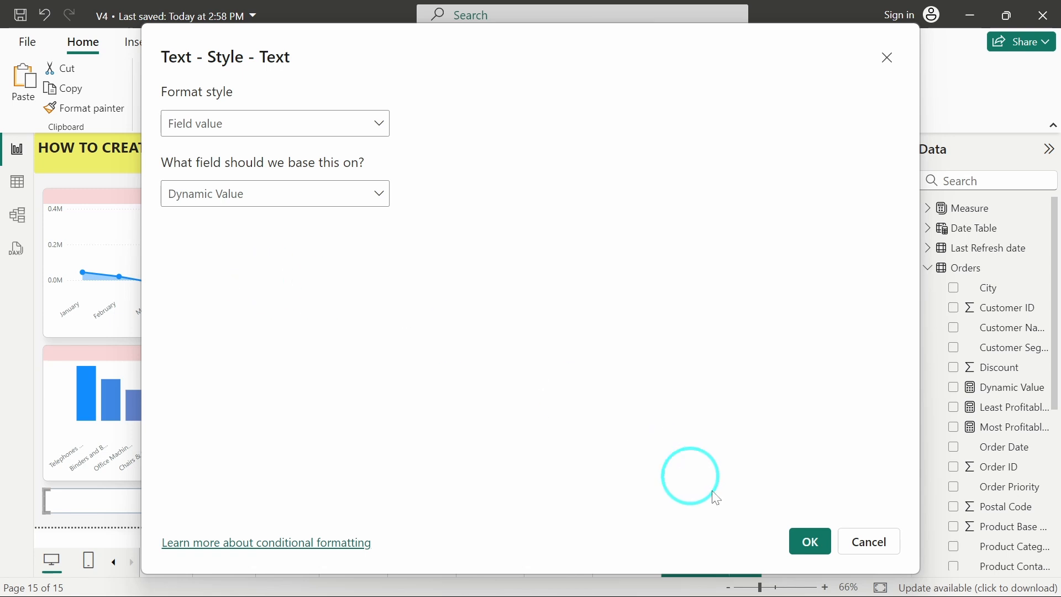
{"action": "left_click", "coordinate": [809, 550]}
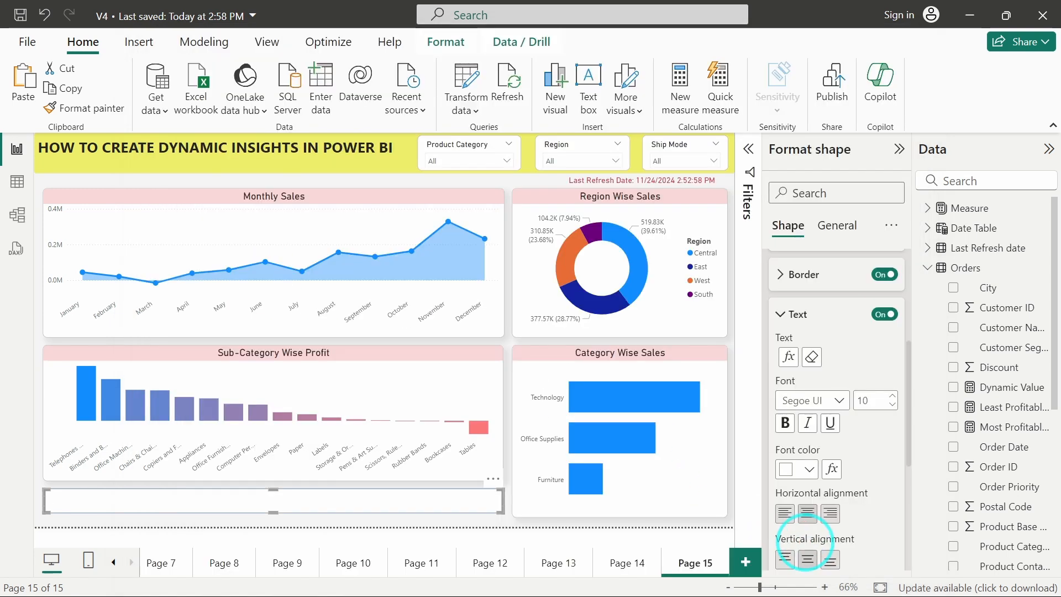
- Set the font color of the rectangle's text to black and deselect the shape
{"action": "left_click", "coordinate": [786, 469]}
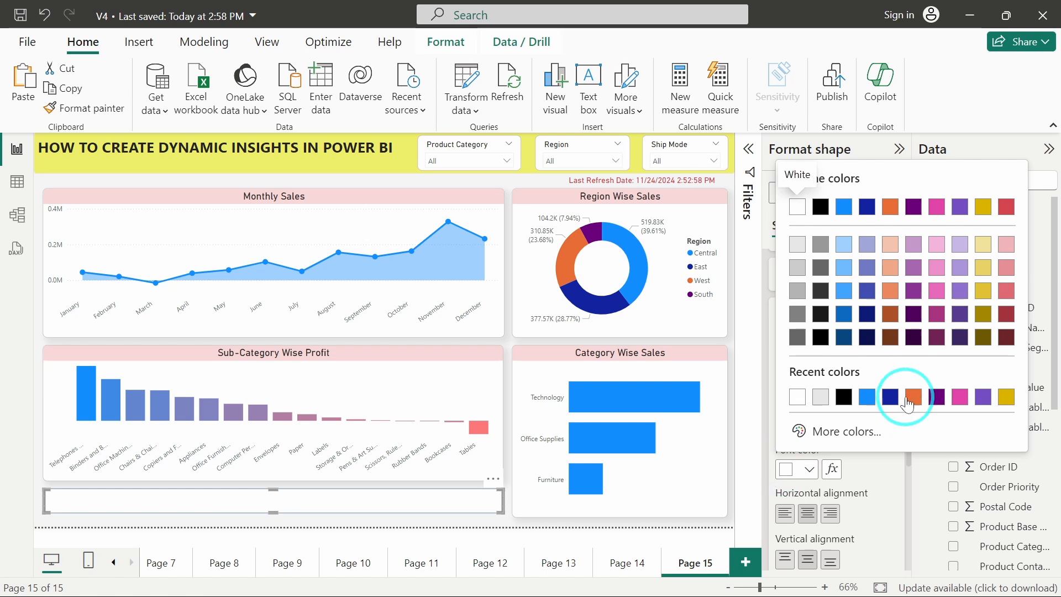
{"action": "left_click", "coordinate": [822, 337]}
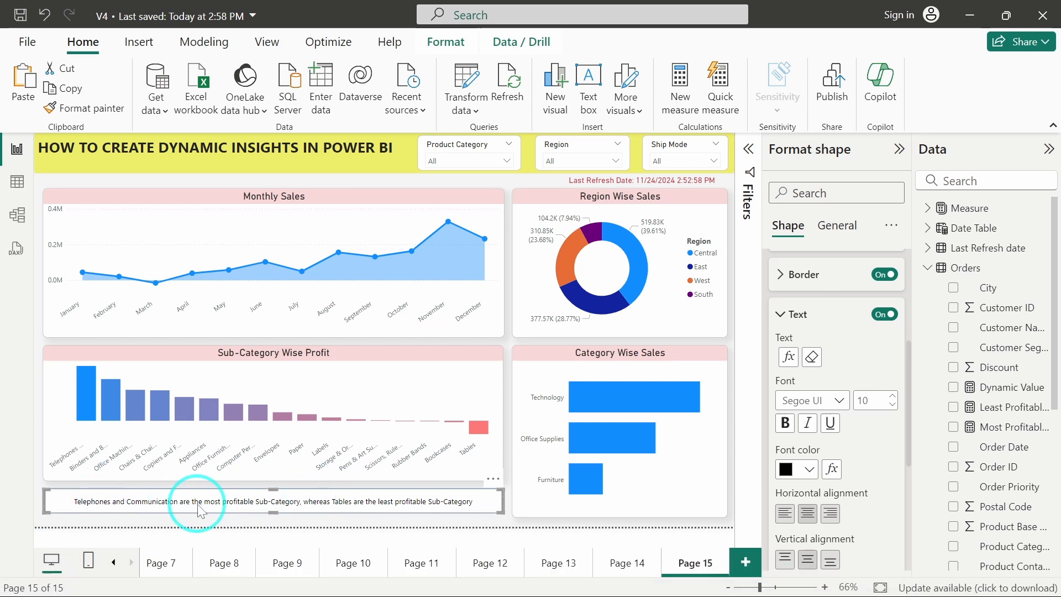
{"action": "left_click", "coordinate": [247, 525]}
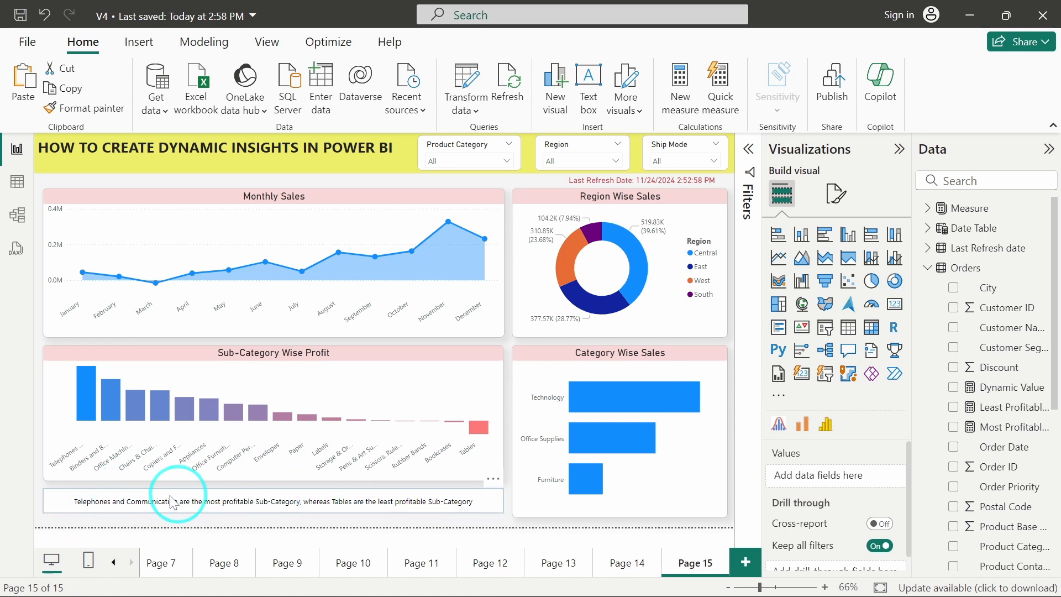
{"action": "left_click", "coordinate": [293, 504]}
{"action": "left_click", "coordinate": [303, 529]}
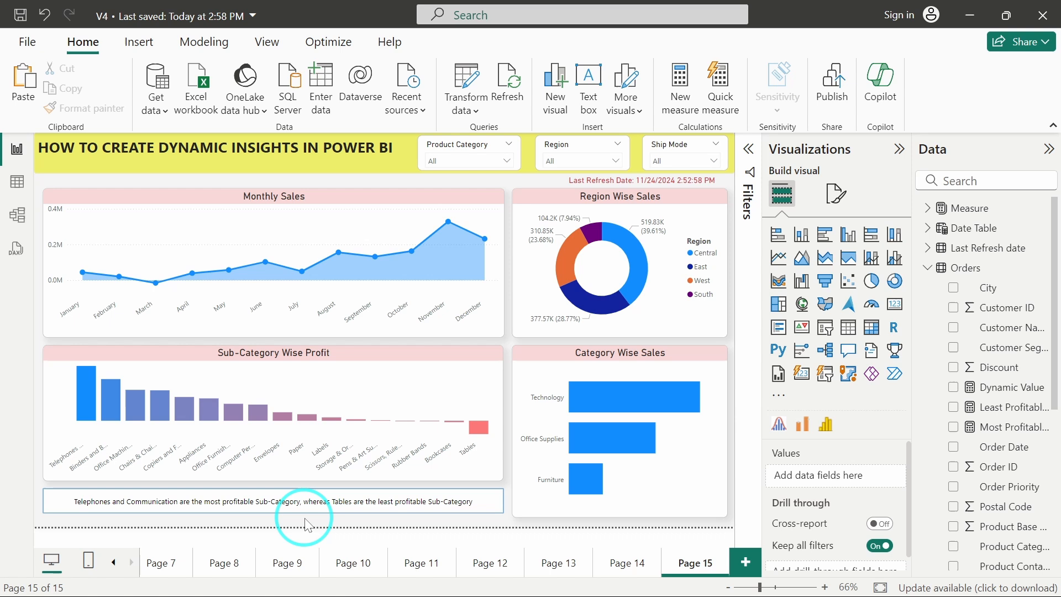
- Delete the insight rectangle and insert a text box, fitted as a thin strip below the Sub-Category Wise Profit chart at the chart's width
{"action": "left_click", "coordinate": [329, 505]}
{"action": "key", "text": "Delete"}
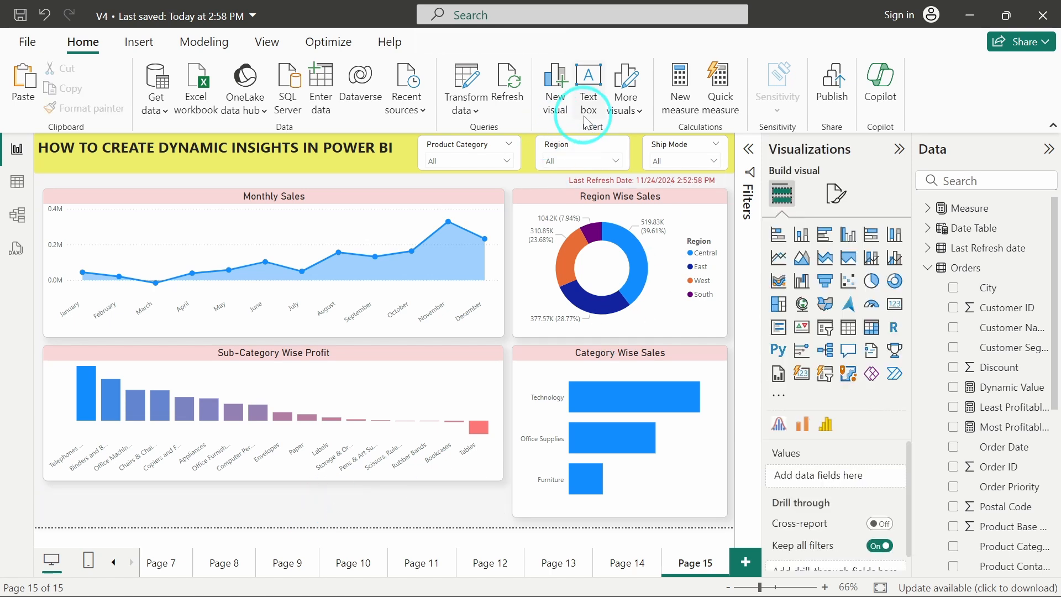
{"action": "left_click", "coordinate": [582, 92]}
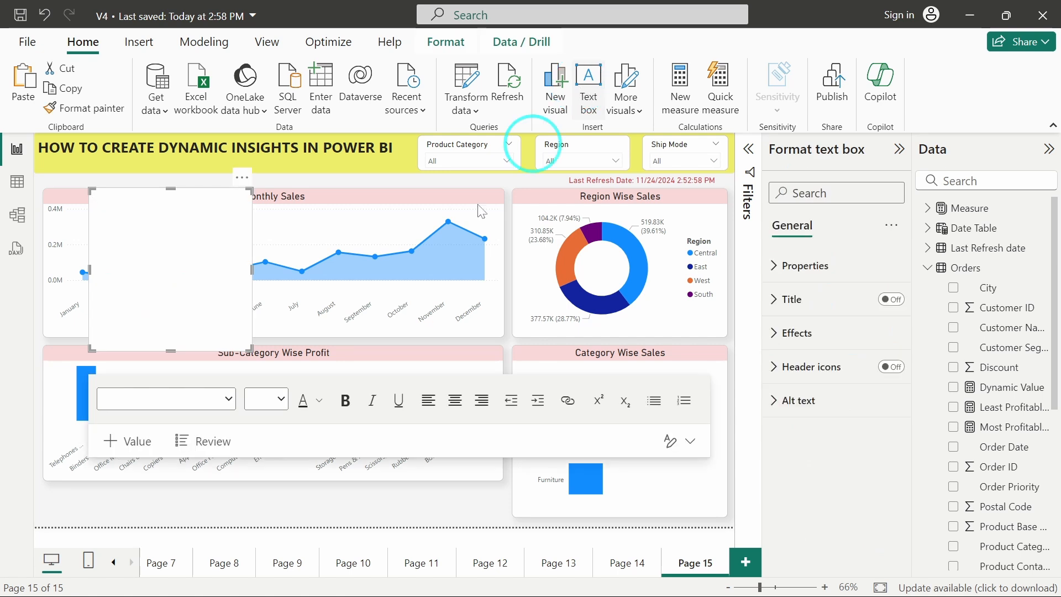
{"action": "left_click_drag", "start_coordinate": [252, 350], "coordinate": [503, 443]}
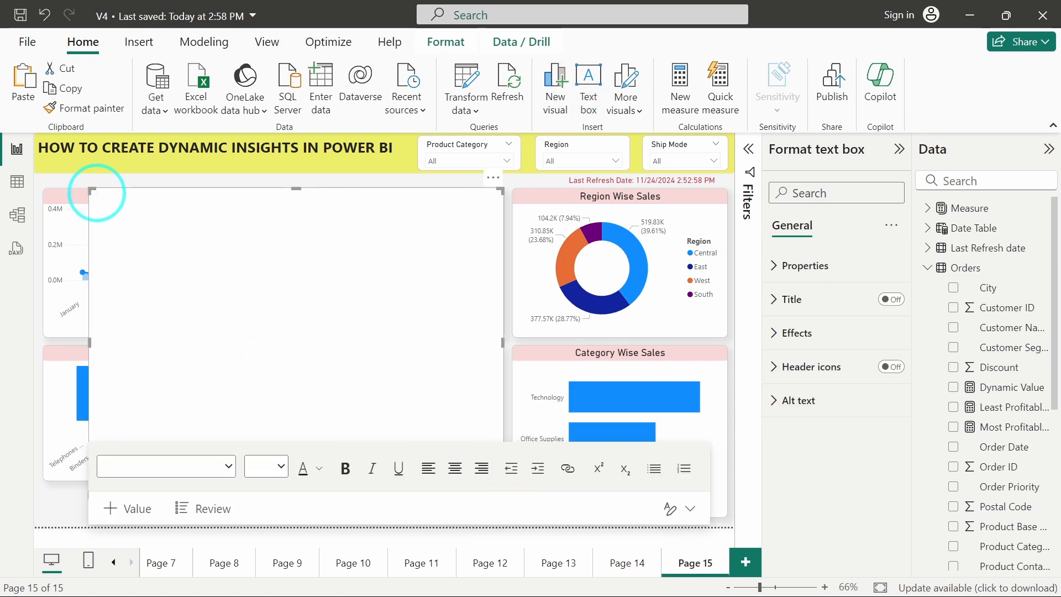
{"action": "left_click_drag", "start_coordinate": [92, 190], "coordinate": [43, 464]}
{"action": "mouse_move", "coordinate": [272, 498]}
{"action": "left_mouse_down"}
{"action": "mouse_move", "coordinate": [281, 516]}
{"action": "mouse_move", "coordinate": [307, 486]}
{"action": "mouse_move", "coordinate": [276, 464]}
{"action": "mouse_move", "coordinate": [277, 485]}
{"action": "left_mouse_up"}
- Write "Chairs are the most Profitable Sub-Category whereas Tables are the least Profitable Sub-Category." in the text box and remove the word "Chairs"
{"action": "left_click", "coordinate": [410, 492]}
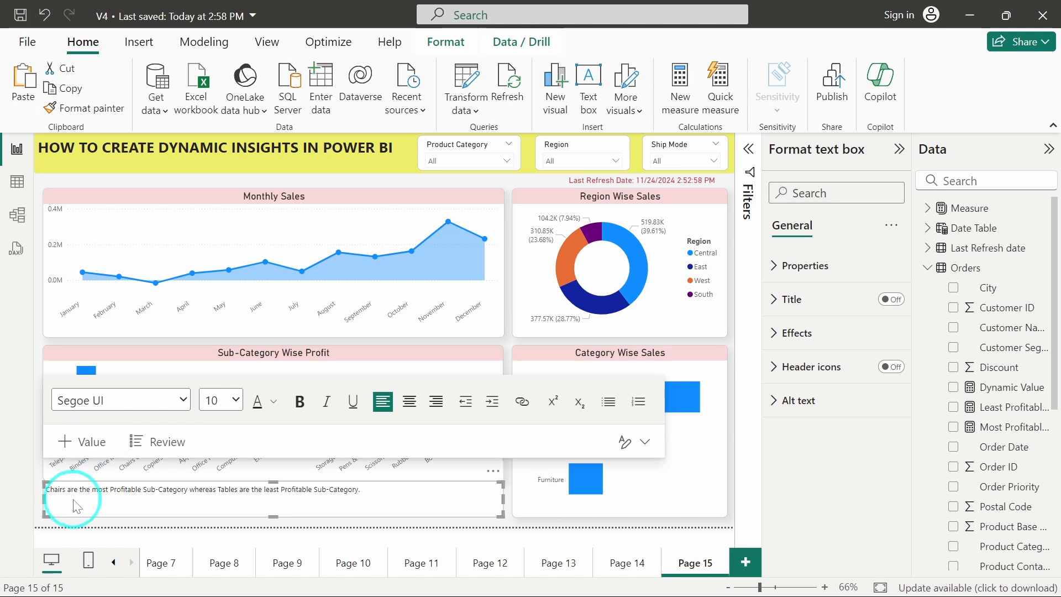
{"action": "key", "text": "BackSpace"}
{"action": "key", "text": "BackSpace"}
{"action": "key", "text": "BackSpace"}
{"action": "key", "text": "BackSpace"}
{"action": "key", "text": "BackSpace"}
{"action": "key", "text": "BackSpace"}
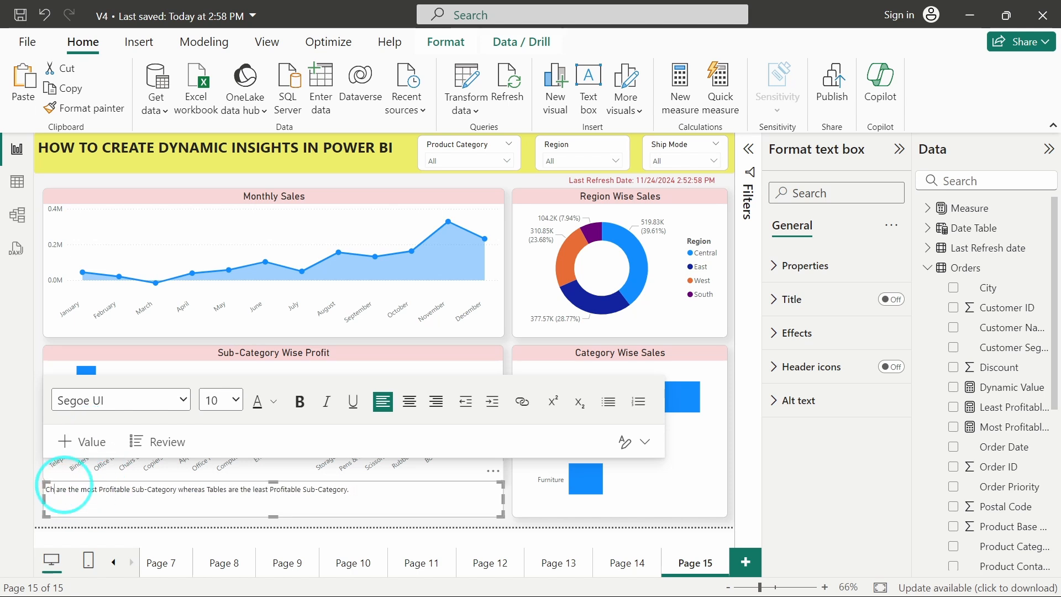
- Insert a dynamic value calculated from "most profitable sub category" at the start of the text box sentence and save it
{"action": "left_click", "coordinate": [83, 441]}
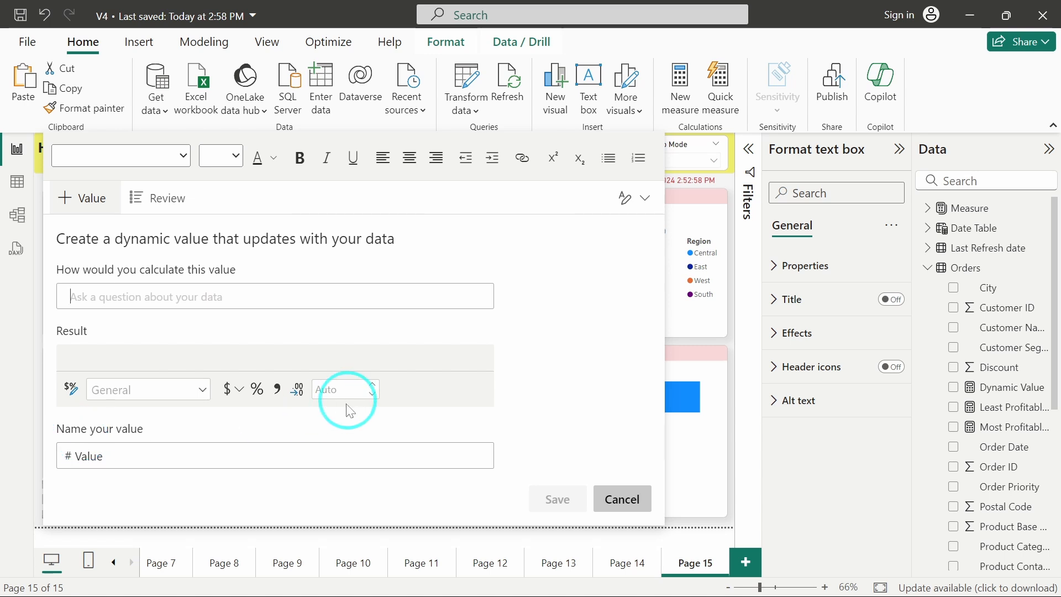
{"action": "left_click", "coordinate": [176, 284]}
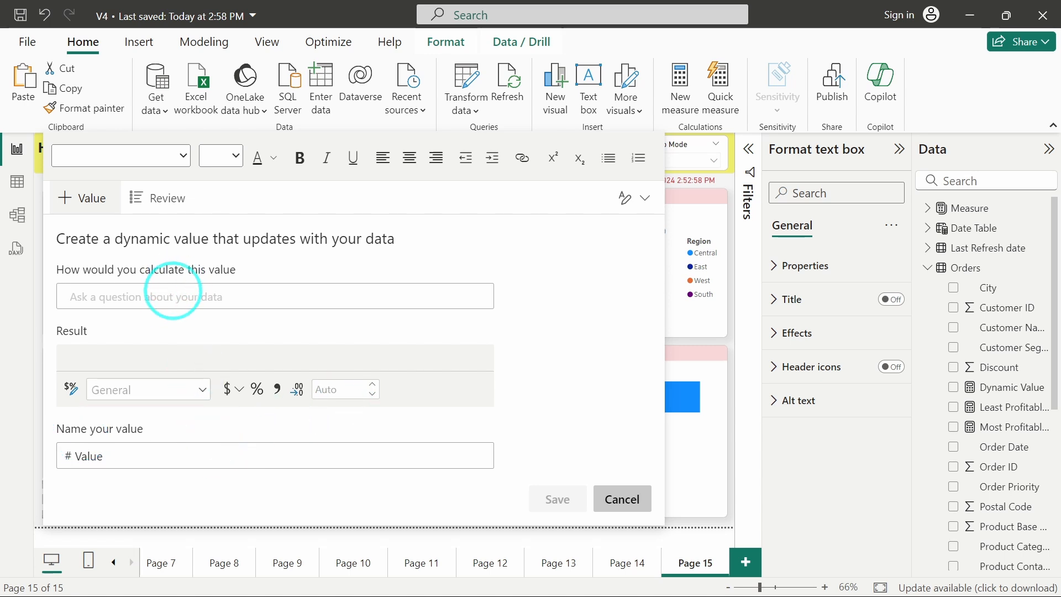
{"action": "type", "text": "most"}
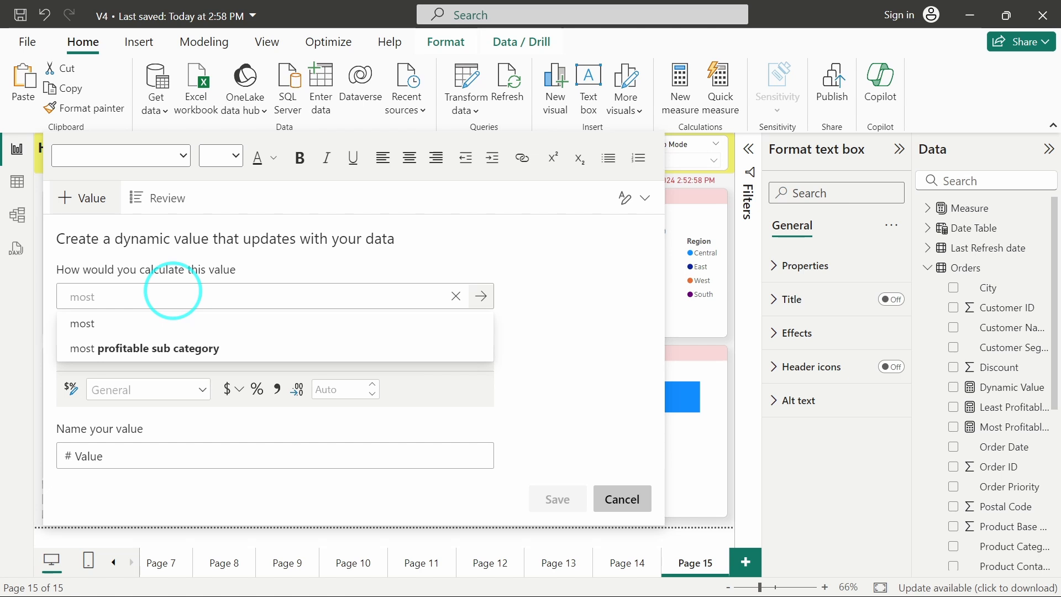
{"action": "key", "text": "Down"}
{"action": "key", "text": "Down"}
{"action": "key", "text": "Return"}
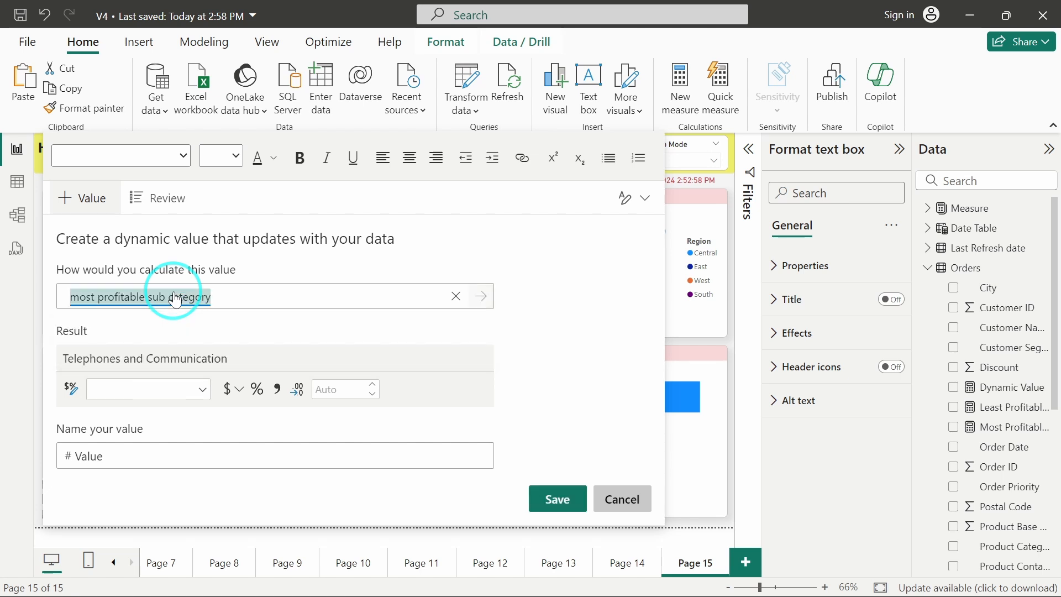
{"action": "left_click", "coordinate": [532, 504]}
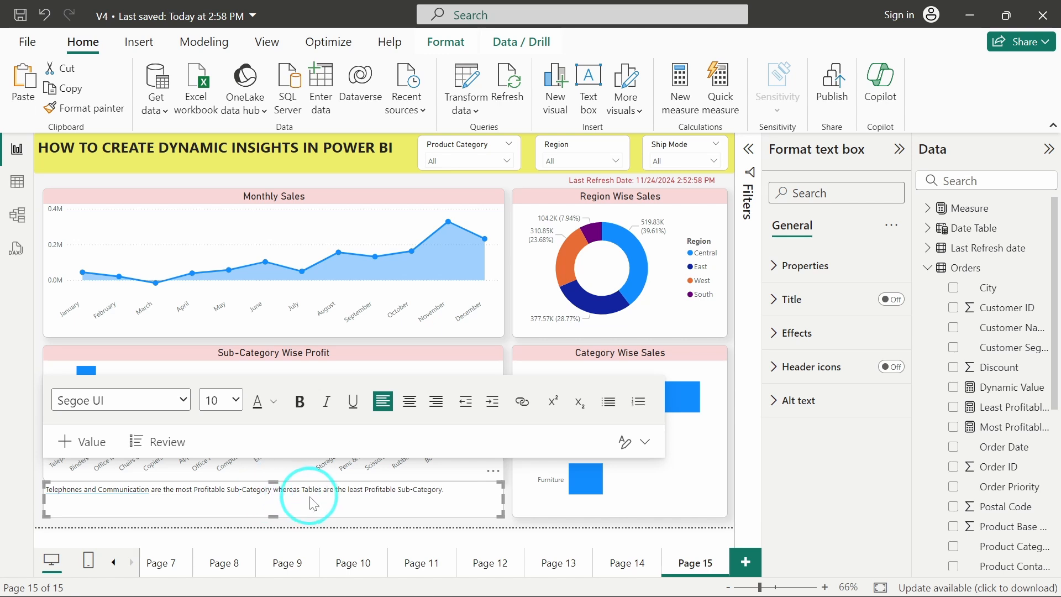
- Replace the word "Tables" in the text box sentence with a dynamic value calculated from "least profitable sub category" and save it
{"action": "key", "text": "BackSpace"}
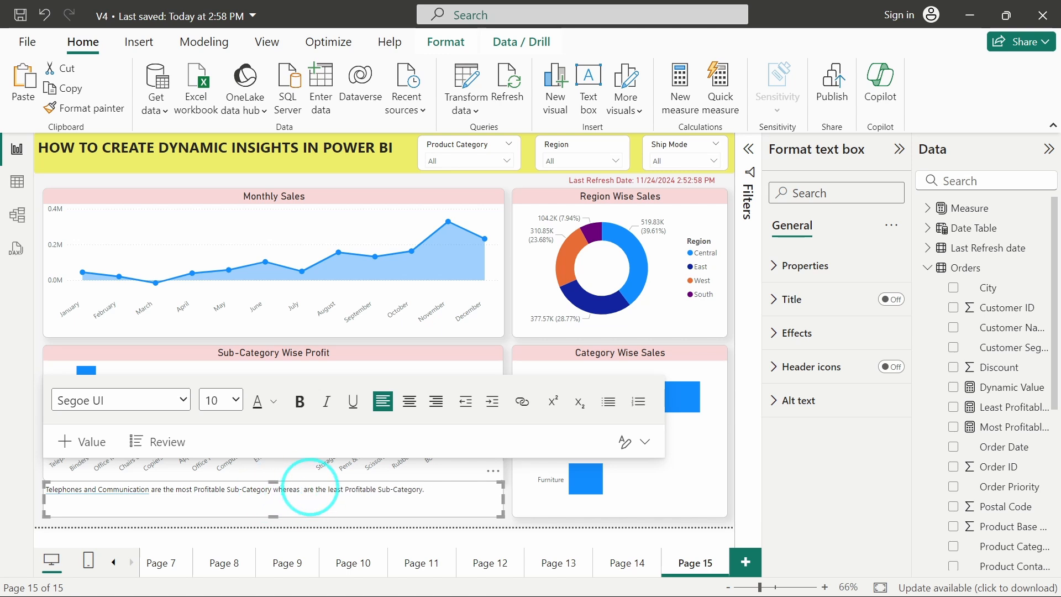
{"action": "left_click", "coordinate": [81, 441]}
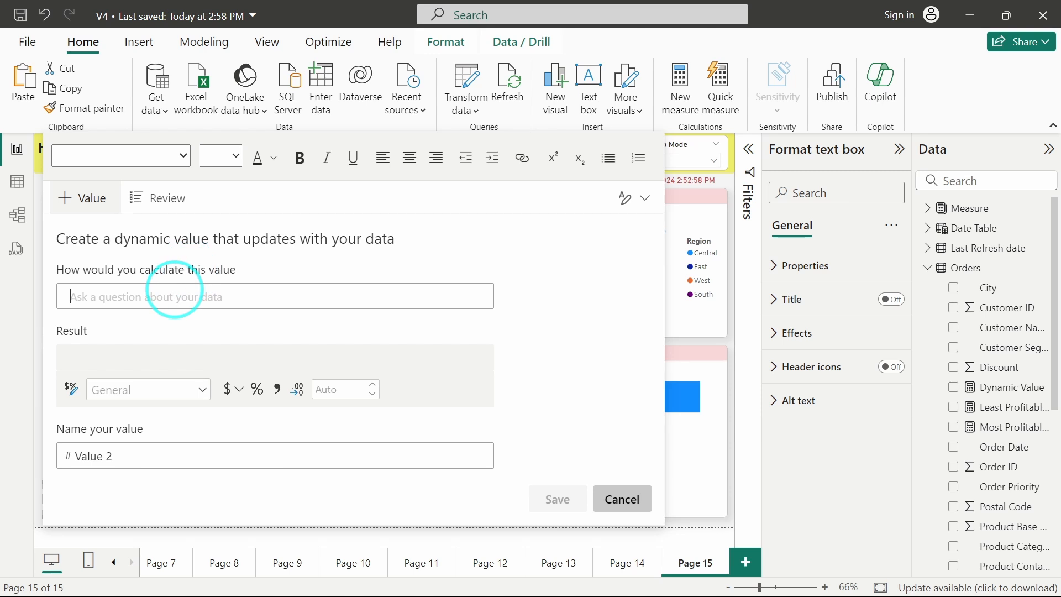
{"action": "type", "text": "least"}
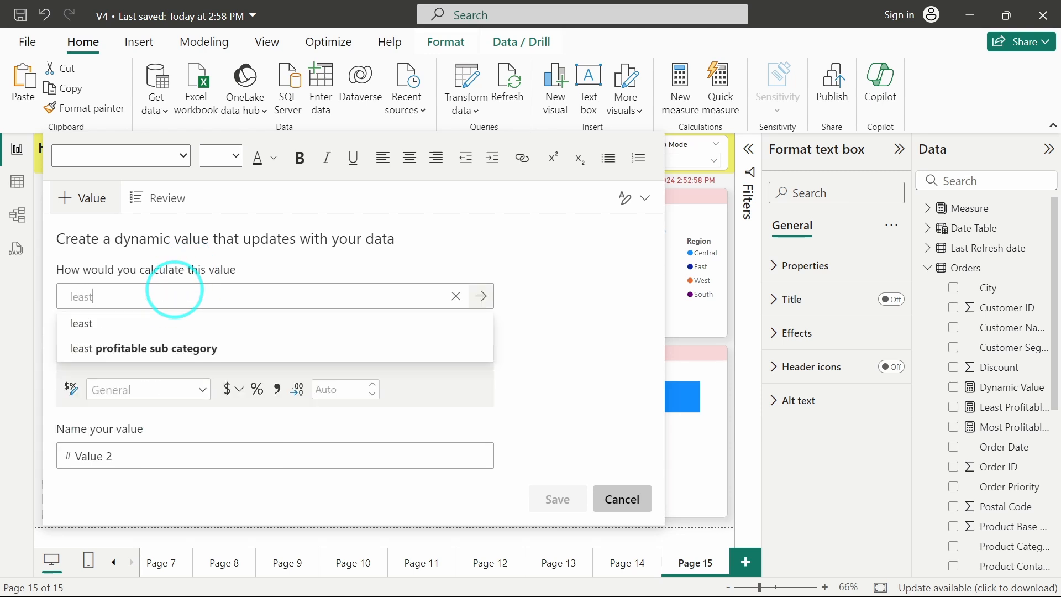
{"action": "key", "text": "Down"}
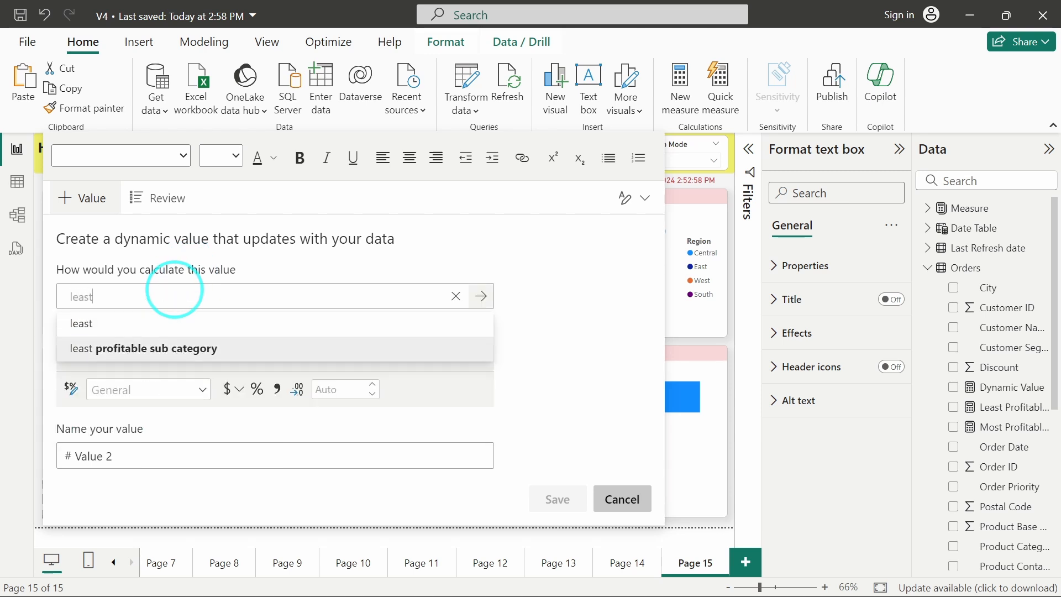
{"action": "key", "text": "Return"}
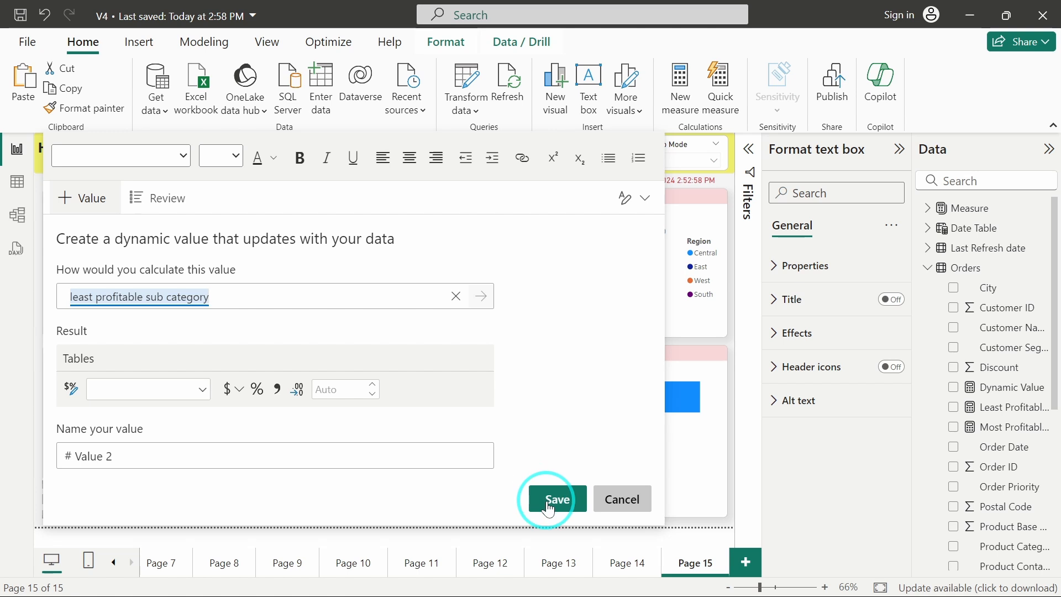
{"action": "left_click", "coordinate": [555, 500]}
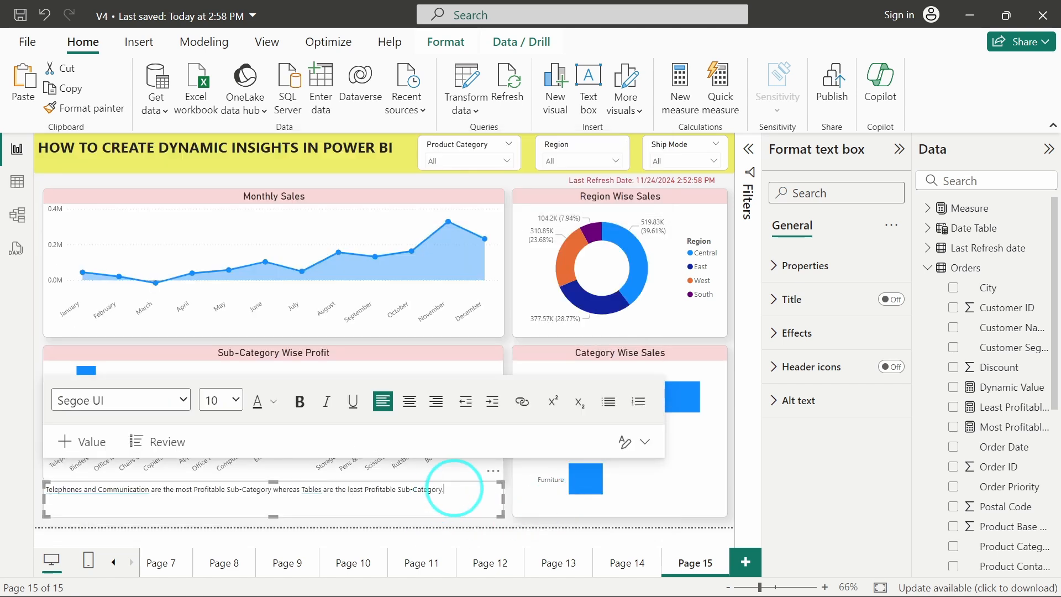
- Set the font size of the whole insight sentence in the text box to 11
{"action": "left_click_drag", "start_coordinate": [454, 488], "coordinate": [24, 486]}
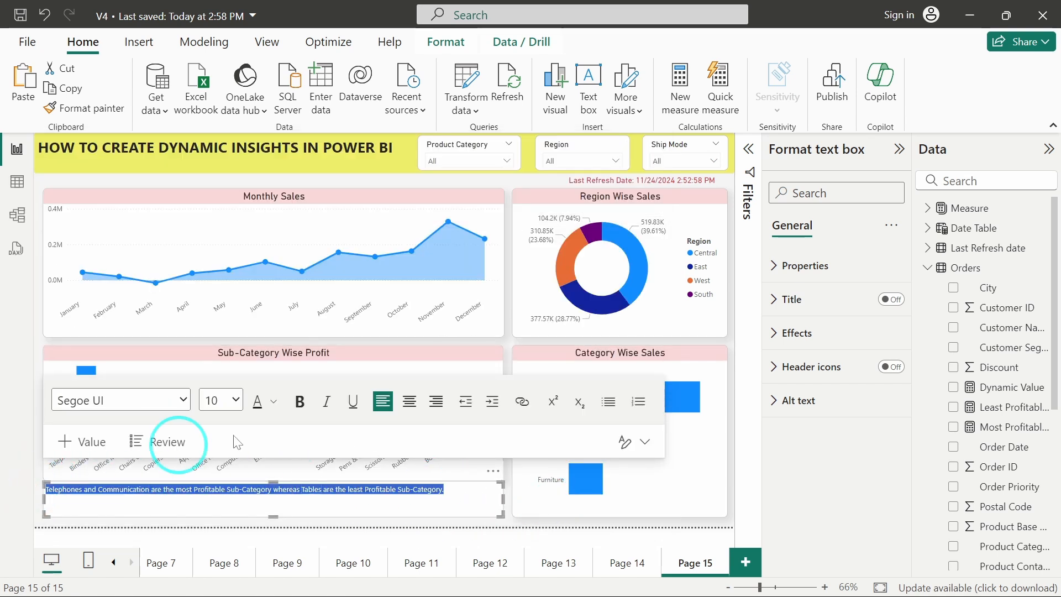
{"action": "left_click", "coordinate": [235, 400]}
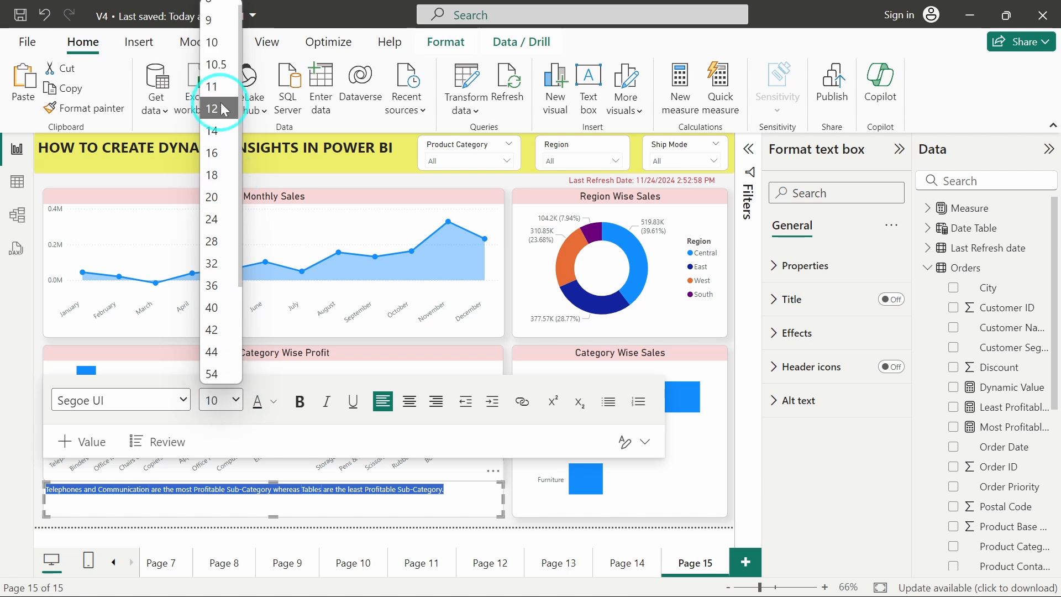
{"action": "left_click", "coordinate": [212, 87]}
{"action": "left_click", "coordinate": [402, 500]}
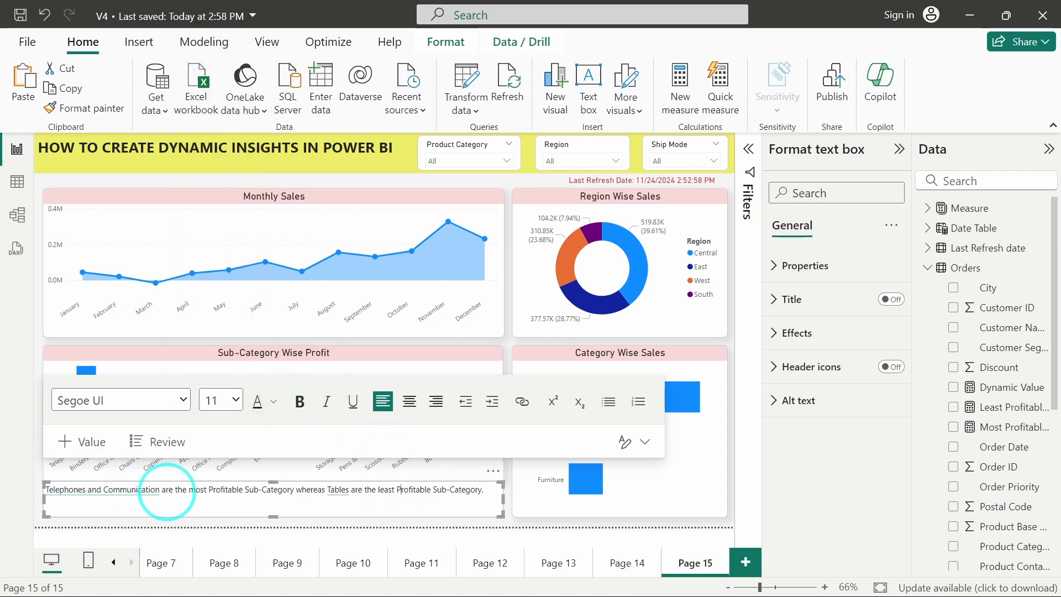
- Make both dynamic values in the insight sentence bold and deselect the text box
{"action": "left_click_drag", "start_coordinate": [159, 490], "coordinate": [29, 488]}
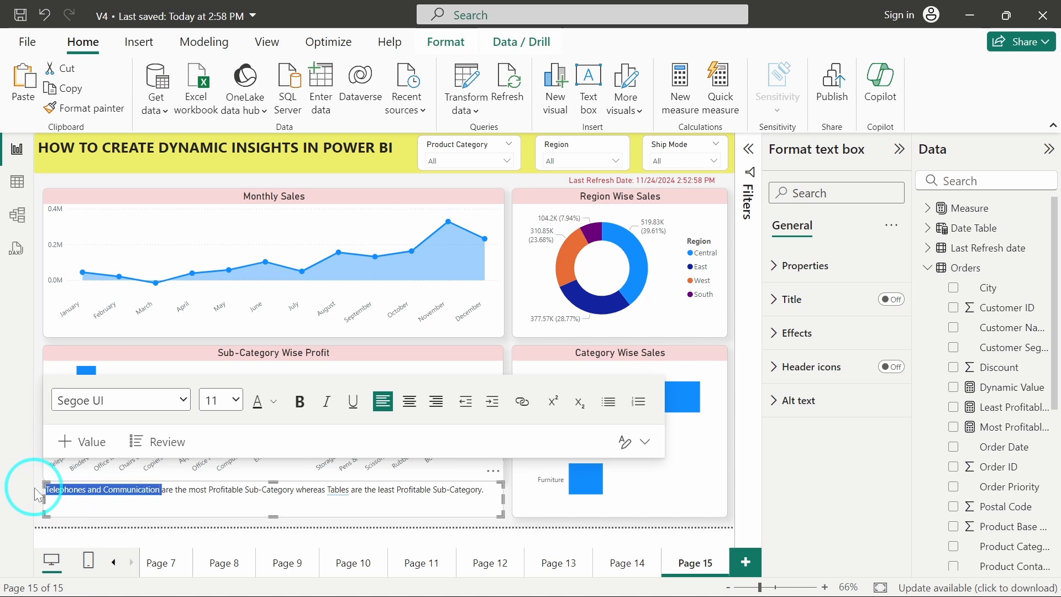
{"action": "left_click", "coordinate": [301, 400]}
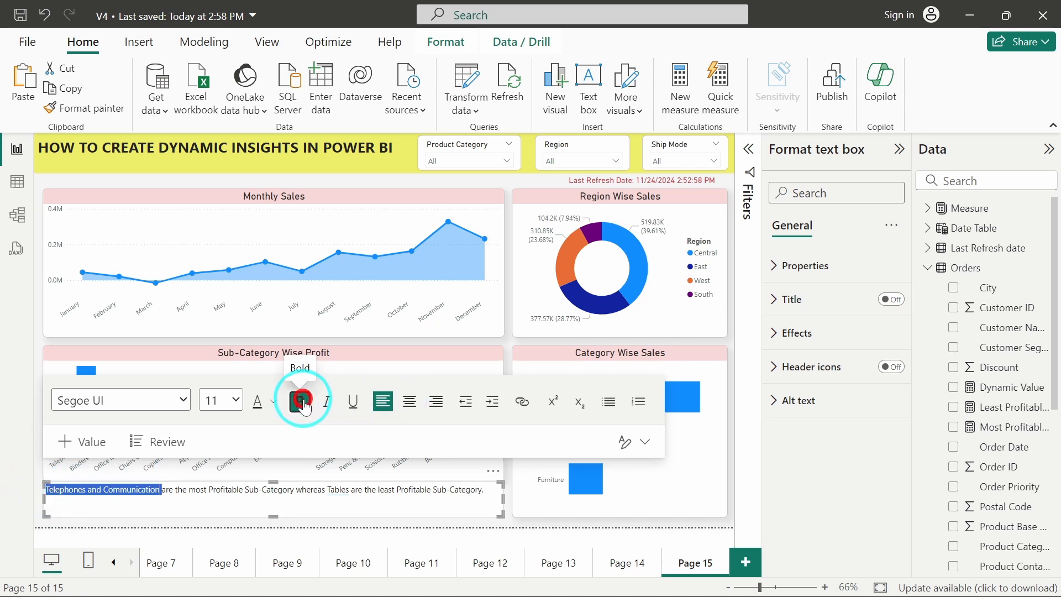
{"action": "double_click", "coordinate": [345, 490]}
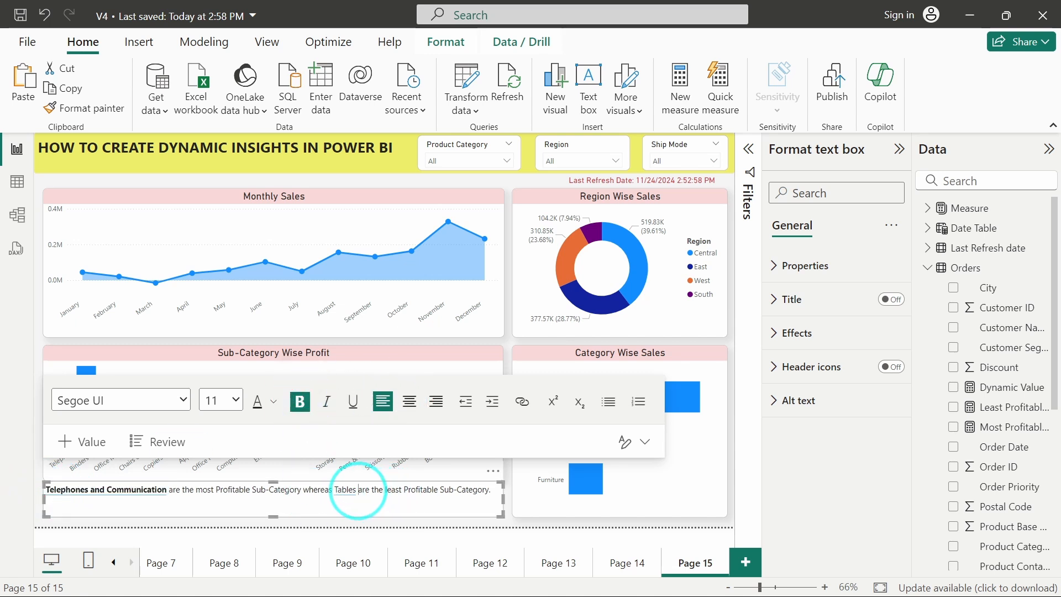
{"action": "left_click", "coordinate": [300, 401]}
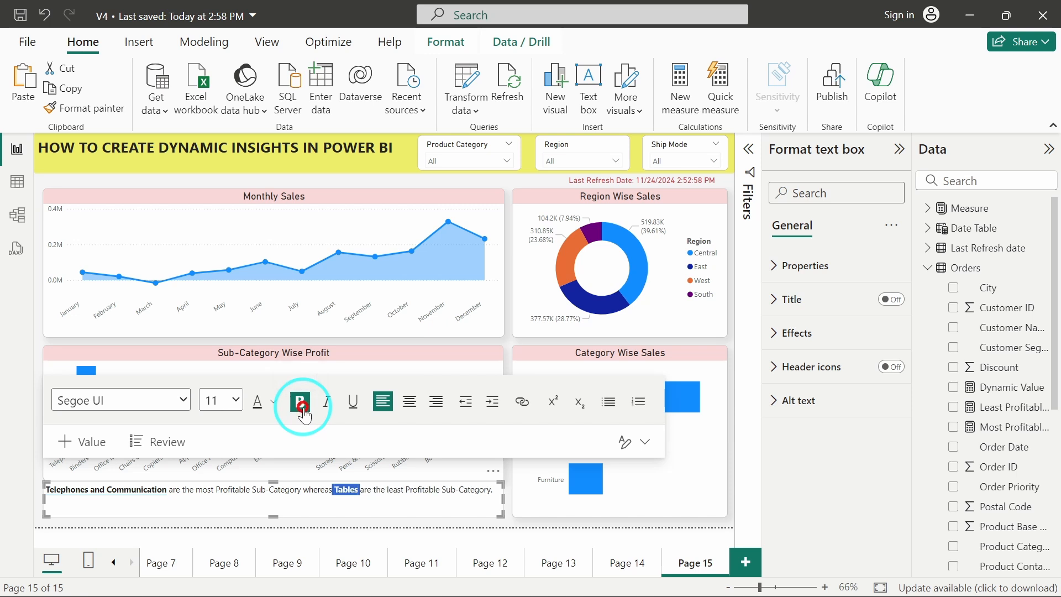
{"action": "left_click", "coordinate": [503, 520]}
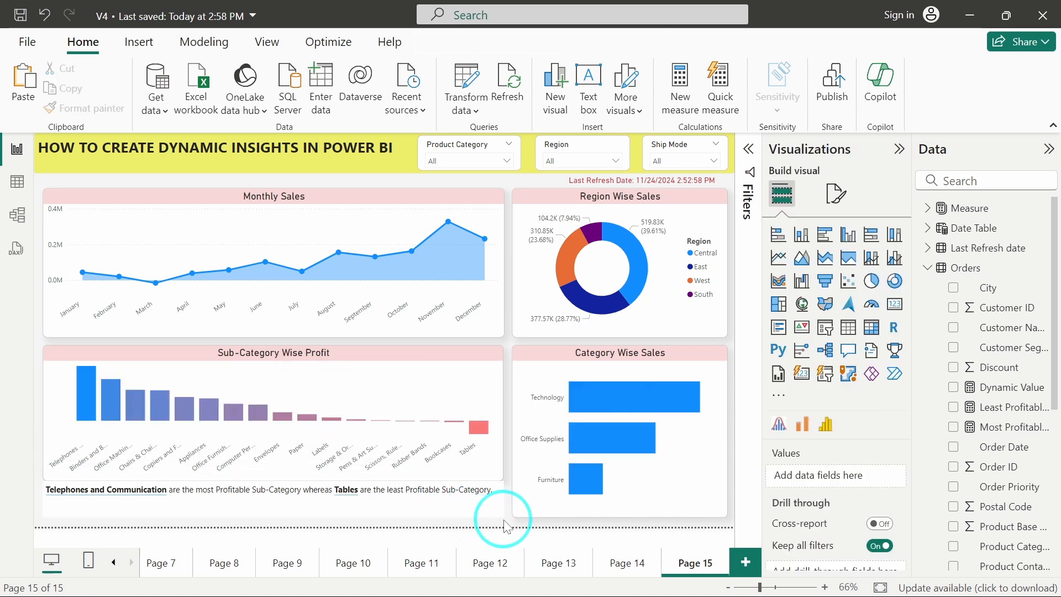
- Copy the formatting of the Category Wise Sales chart onto the insight text box with the Format painter
{"action": "left_click", "coordinate": [463, 512]}
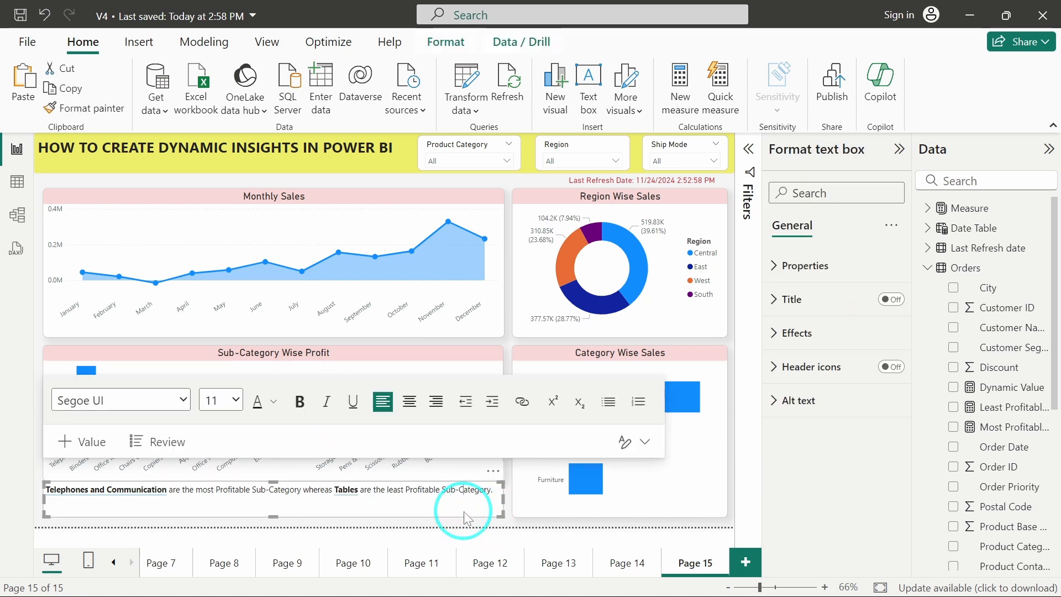
{"action": "left_click", "coordinate": [101, 109]}
{"action": "left_click", "coordinate": [541, 498]}
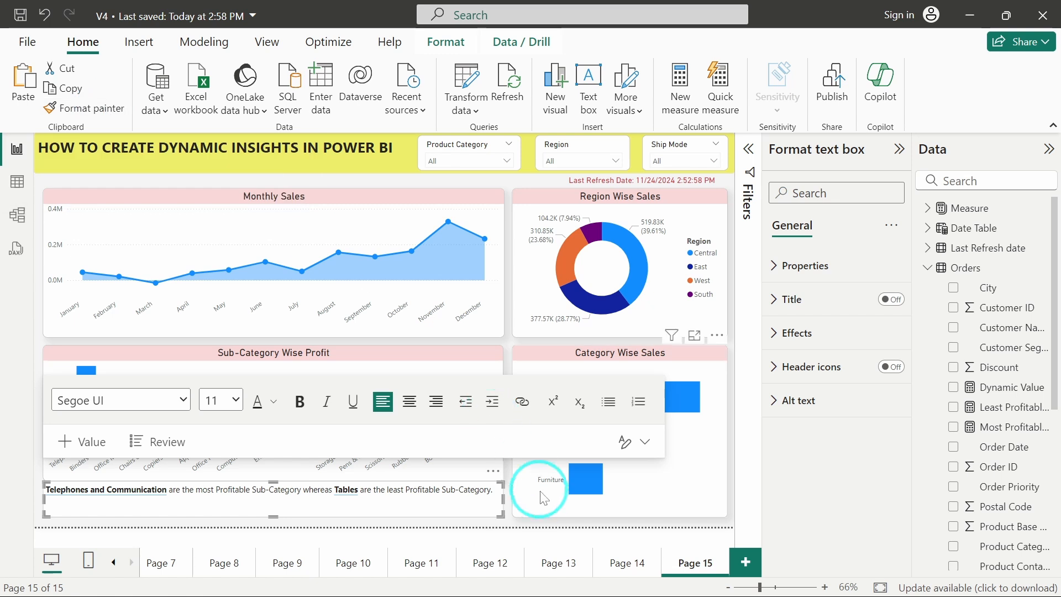
{"action": "left_click", "coordinate": [84, 106]}
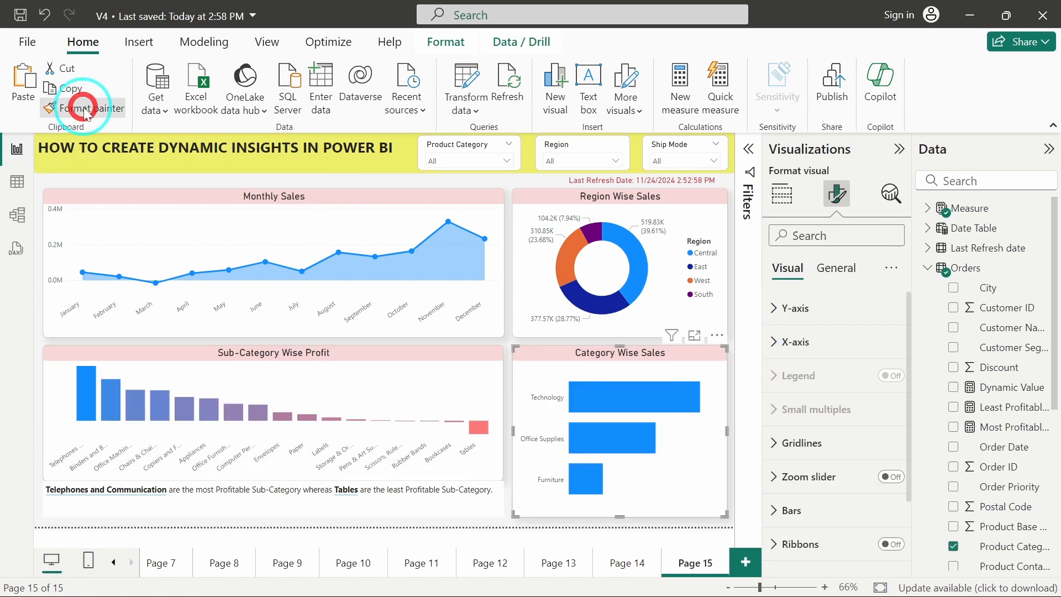
{"action": "left_click", "coordinate": [473, 504]}
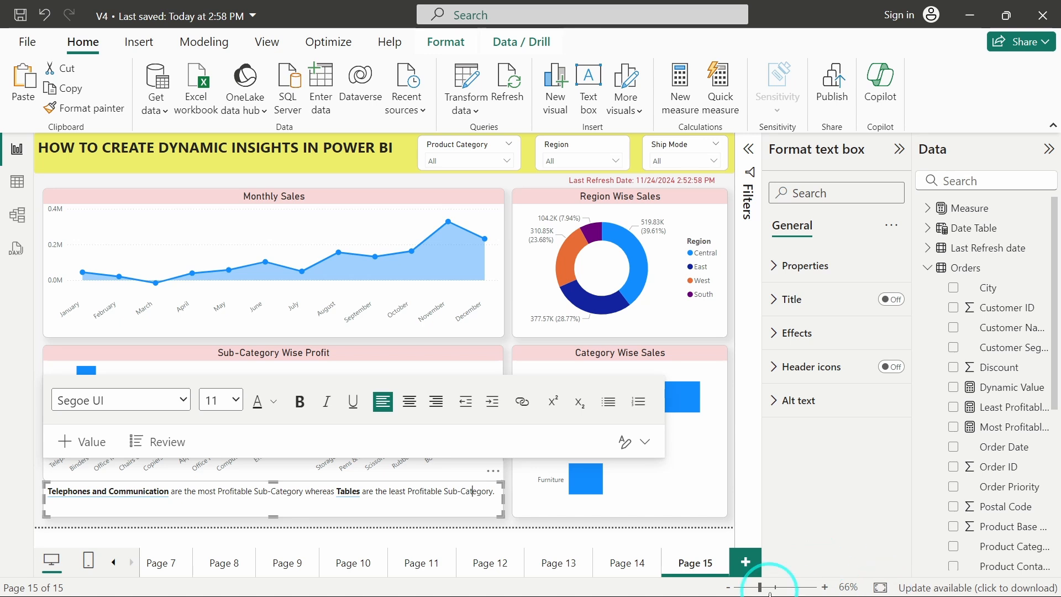
- Shift the text box slightly down to leave a gap below the profit chart and extend the Category Wise Sales chart to align with it
{"action": "left_click_drag", "start_coordinate": [761, 588], "coordinate": [795, 588]}
{"action": "scroll", "coordinate": [414, 196], "scroll_direction": "down", "scroll_amount": 5}
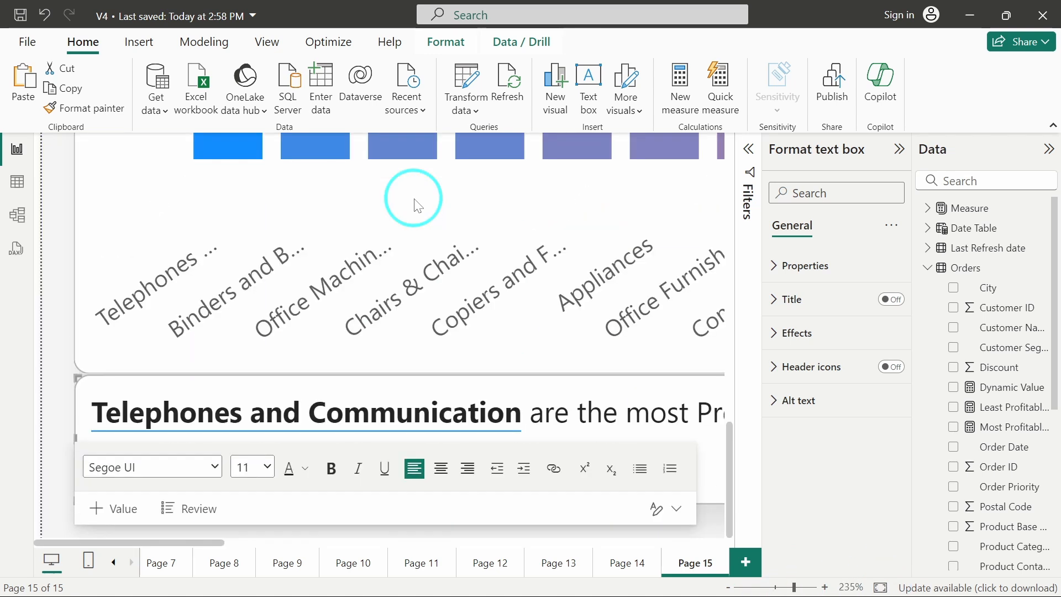
{"action": "scroll", "coordinate": [498, 265], "scroll_direction": "right", "scroll_amount": 5}
{"action": "scroll", "coordinate": [524, 301], "scroll_direction": "right", "scroll_amount": 3}
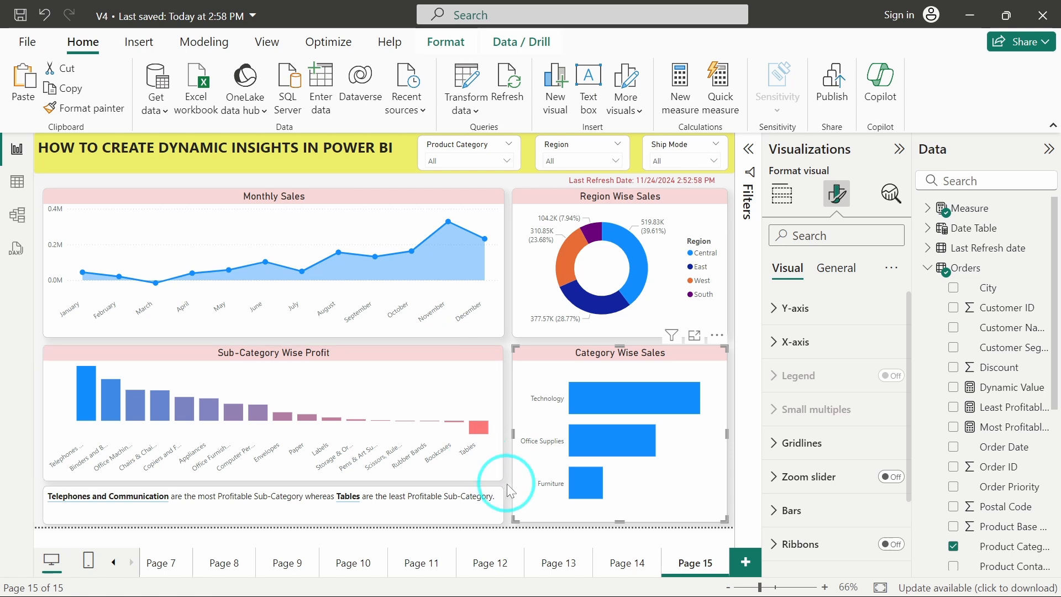
{"action": "left_click", "coordinate": [508, 490]}
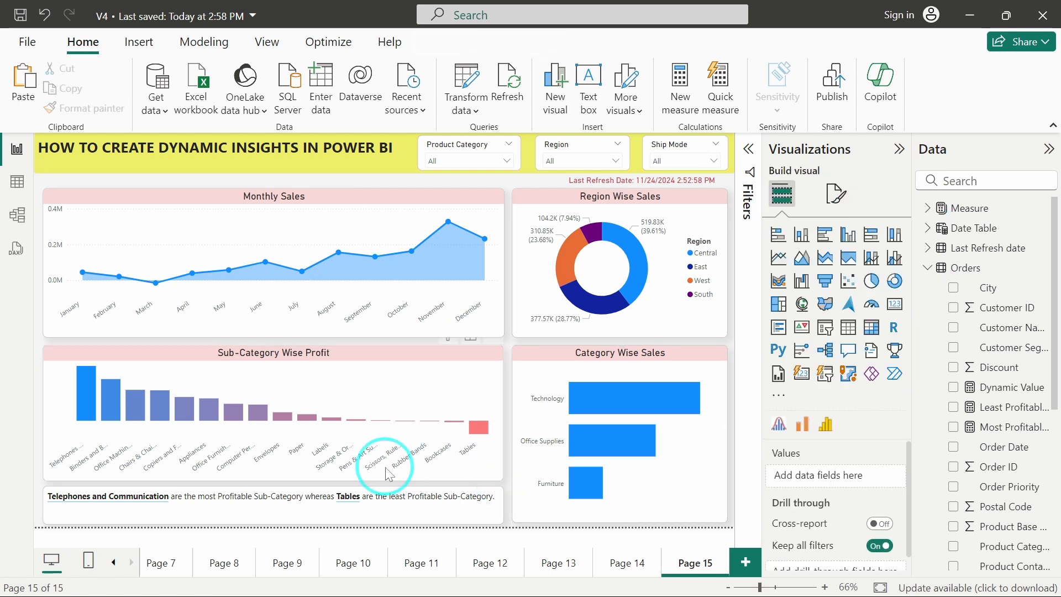
- Test the dynamic insight by filtering Product Category to Furniture, Office Supplies and Technology in turn, then clear the Product Category filter
{"action": "left_click", "coordinate": [489, 159]}
{"action": "left_click", "coordinate": [465, 178]}
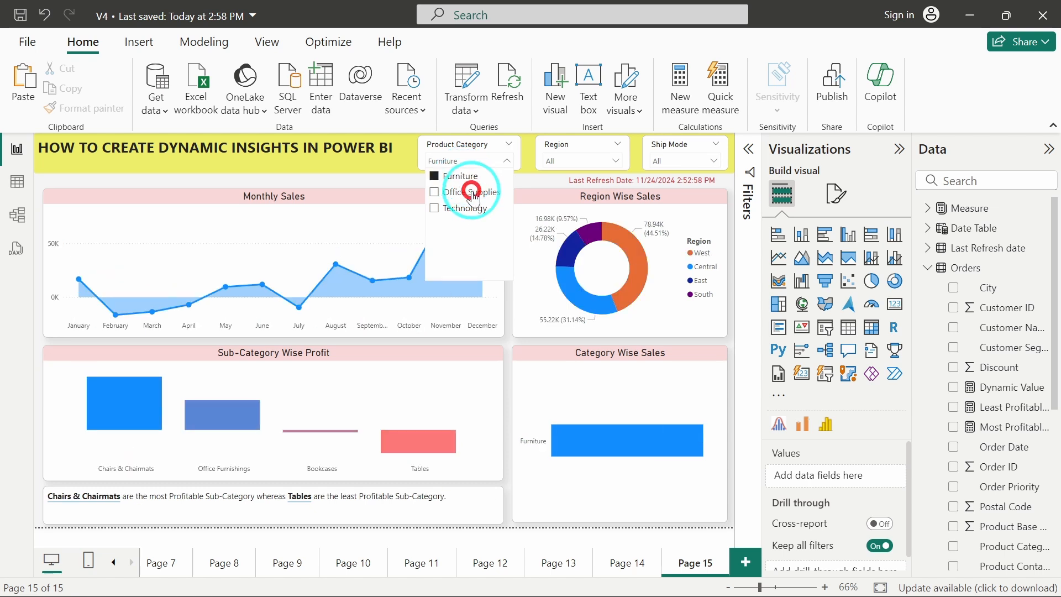
{"action": "left_click", "coordinate": [473, 194]}
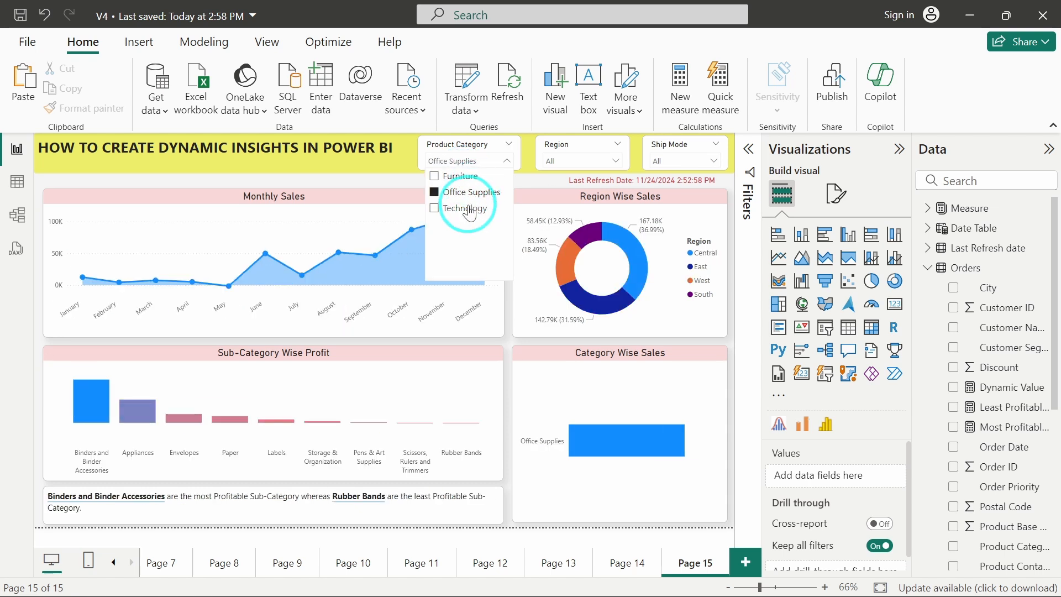
{"action": "left_click", "coordinate": [472, 208]}
{"action": "left_click", "coordinate": [572, 166]}
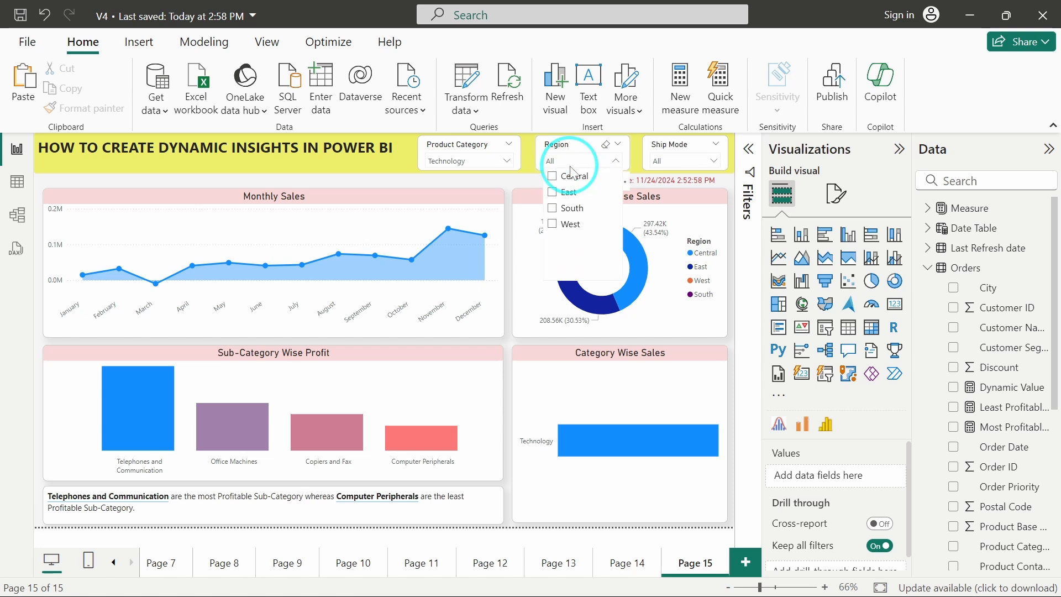
{"action": "left_click", "coordinate": [498, 146]}
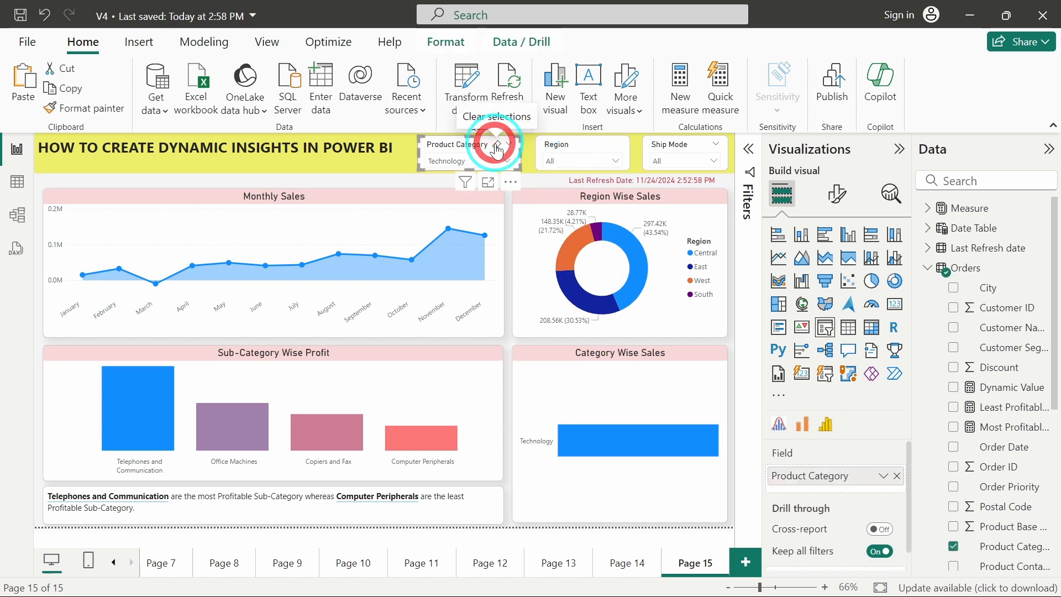
- Test the dynamic insight by filtering Region to South, East and West in turn, then clear the Region filter
{"action": "left_click", "coordinate": [558, 160]}
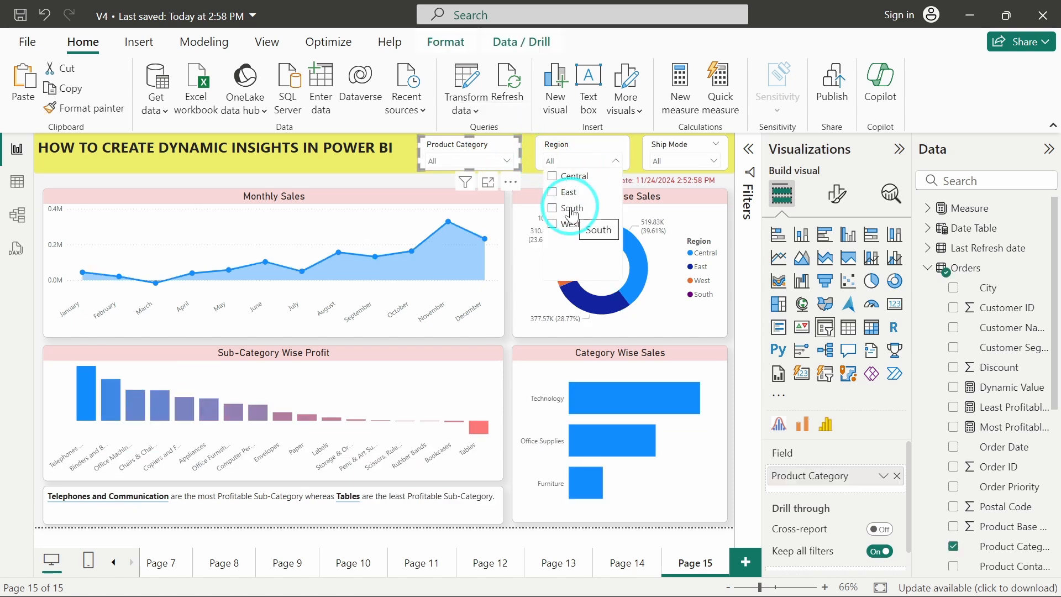
{"action": "left_click", "coordinate": [573, 210]}
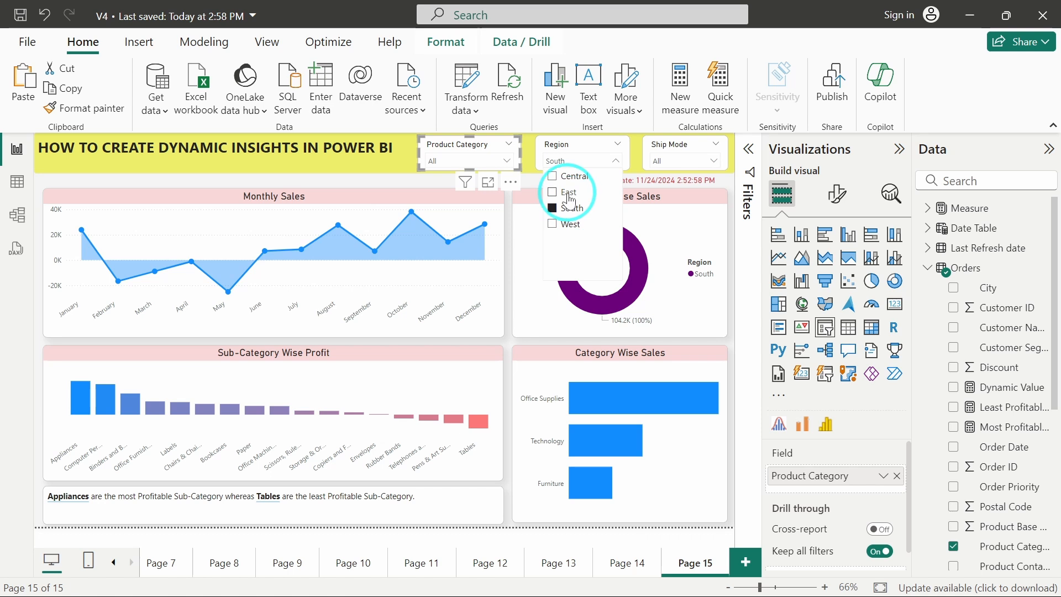
{"action": "left_click", "coordinate": [570, 193]}
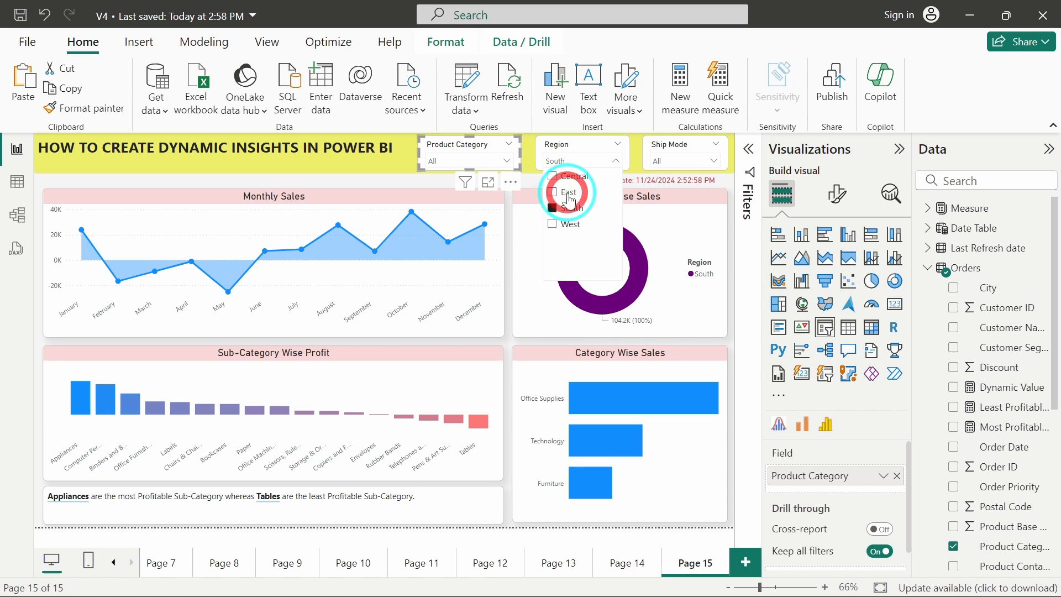
{"action": "left_click", "coordinate": [571, 226]}
{"action": "left_click", "coordinate": [571, 225]}
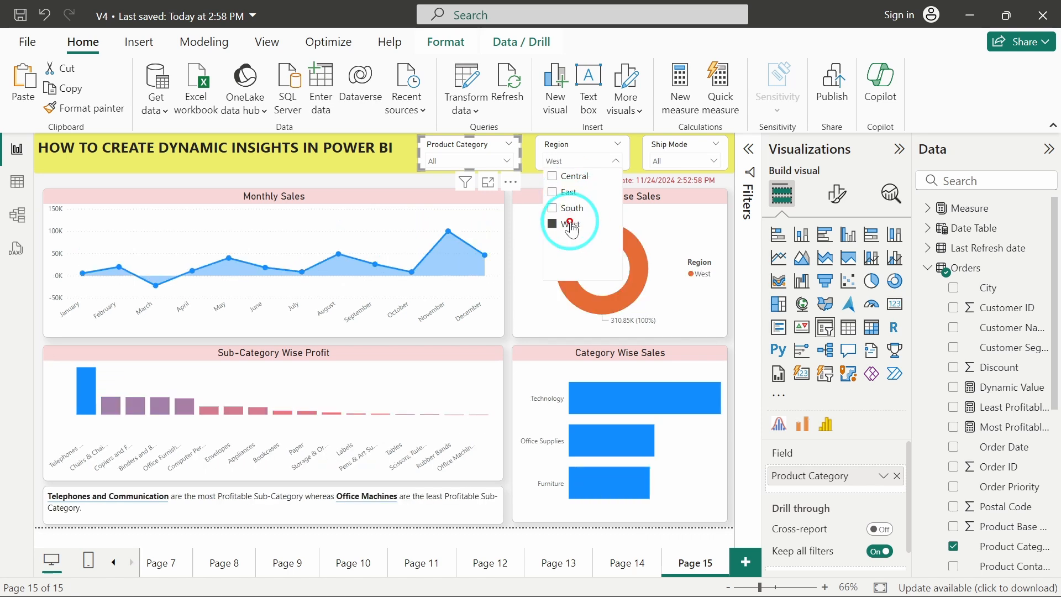
{"action": "left_click", "coordinate": [507, 256]}
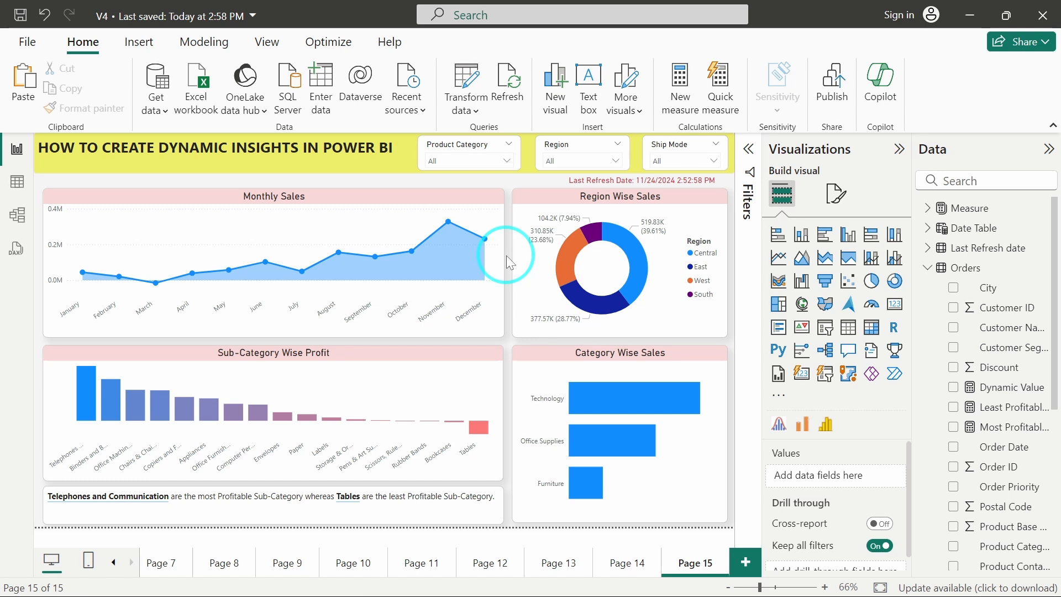
{"action": "left_click", "coordinate": [508, 440]}
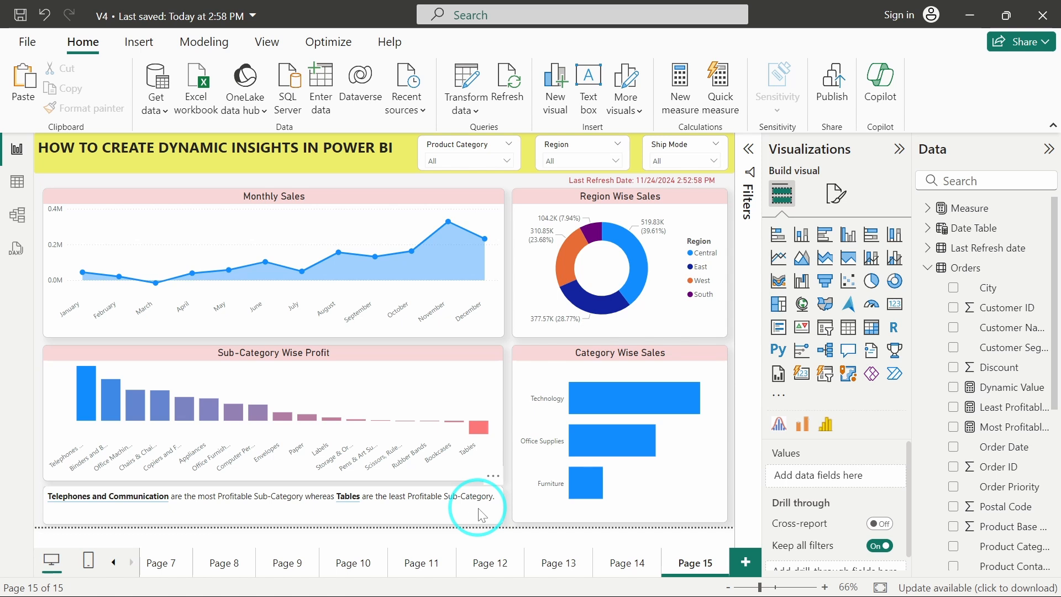
{"action": "left_click", "coordinate": [506, 513]}
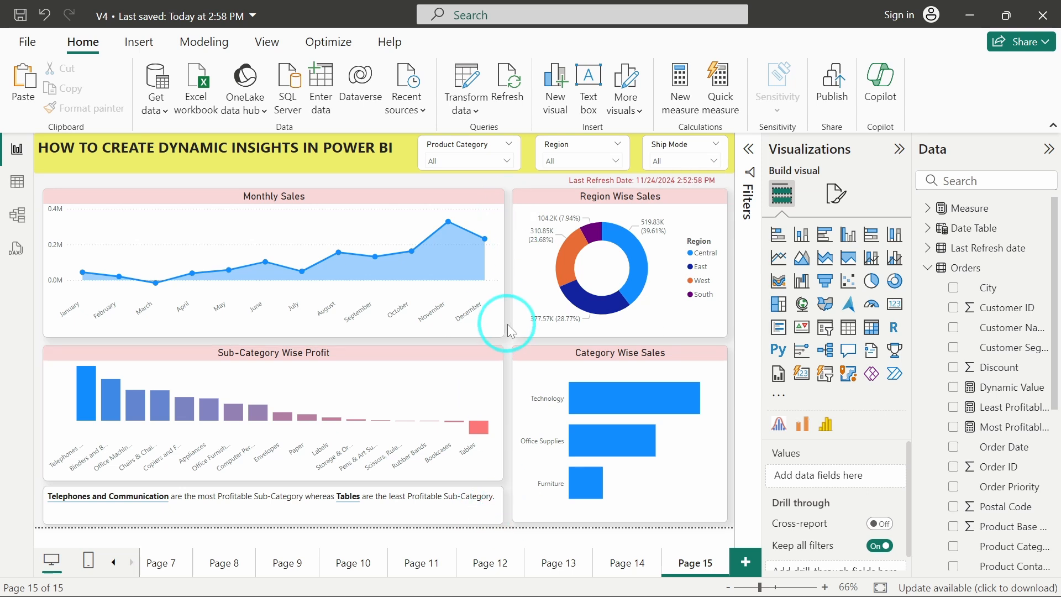